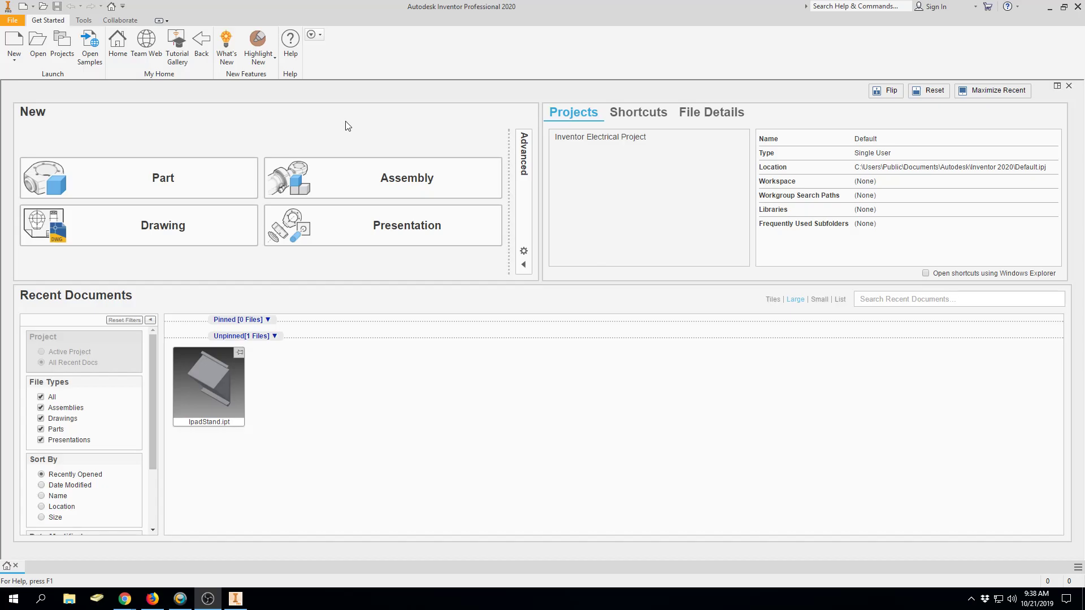
Create a new assembly and choose the IPadStand3 part from the 3DDesigns folder as the component to place
left_click(385, 187)
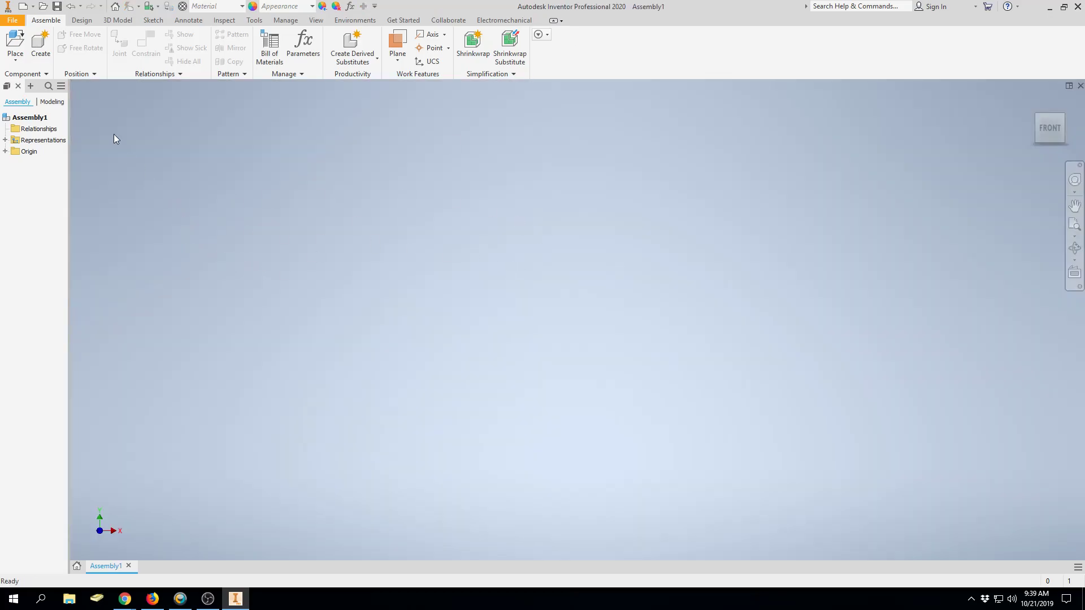
left_click(16, 42)
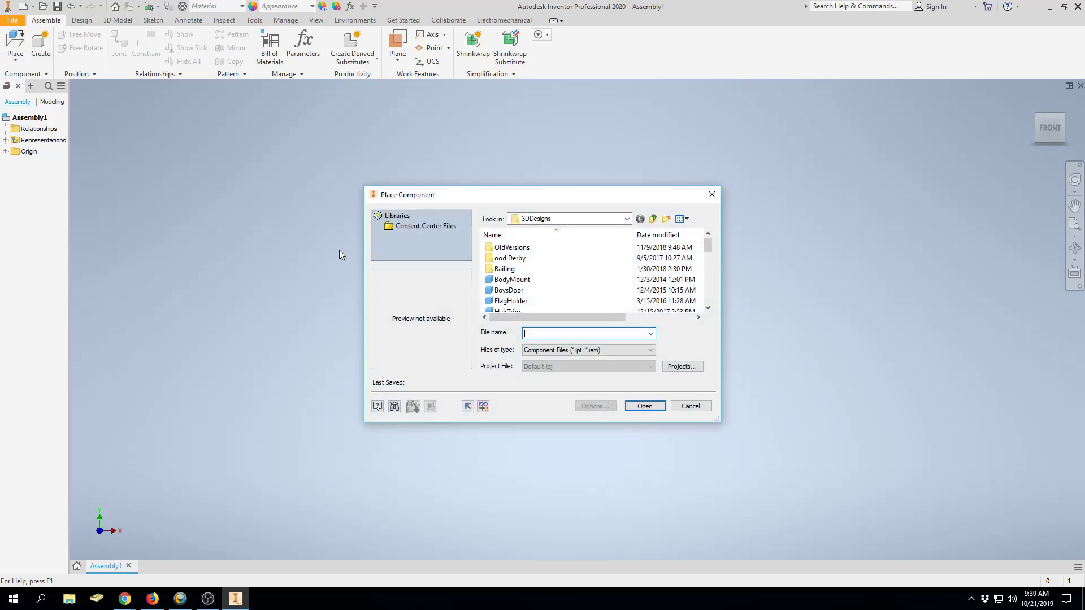
scroll(582, 262, "down", 4)
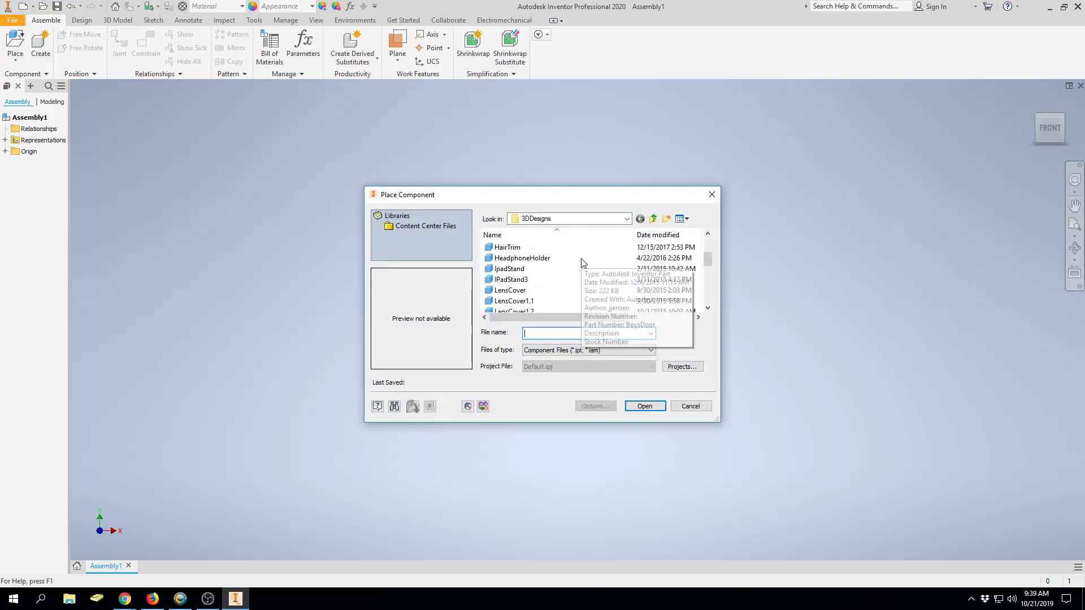
scroll(583, 263, "down", 5)
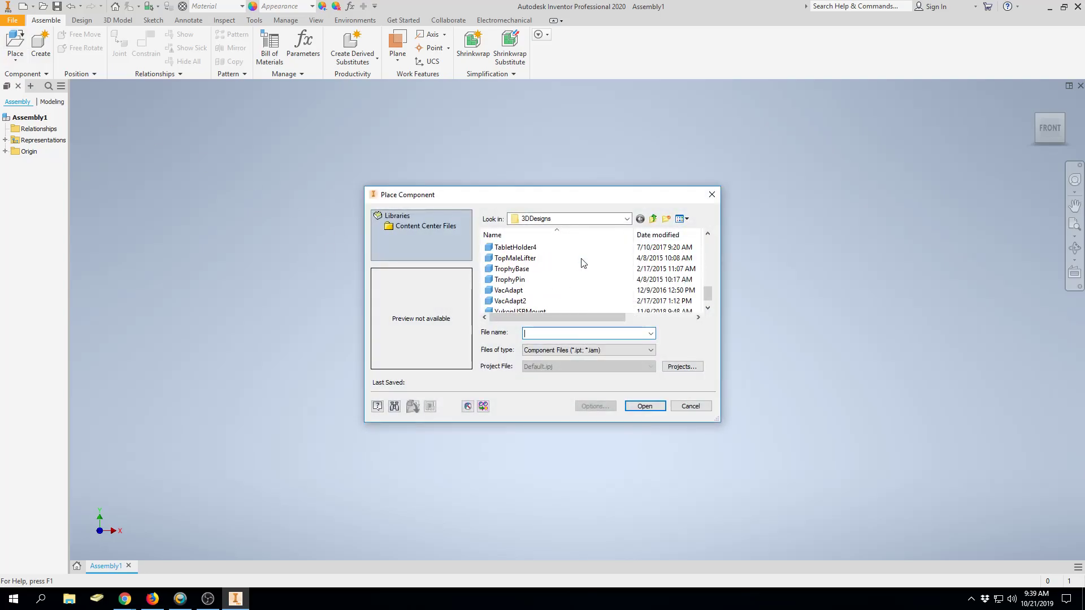
scroll(560, 304, "up", 5)
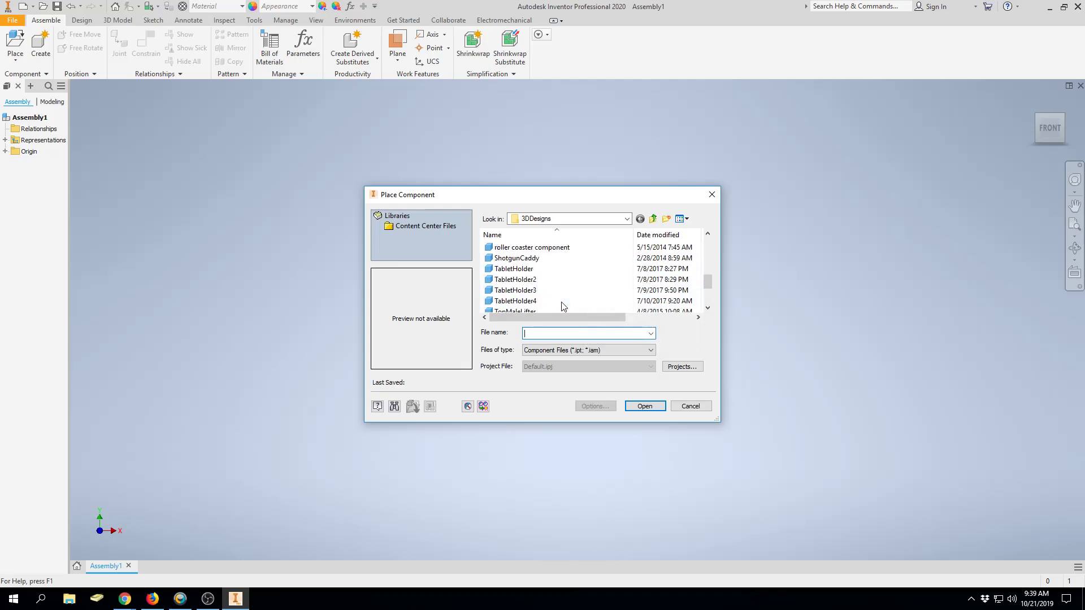
scroll(550, 286, "up", 5)
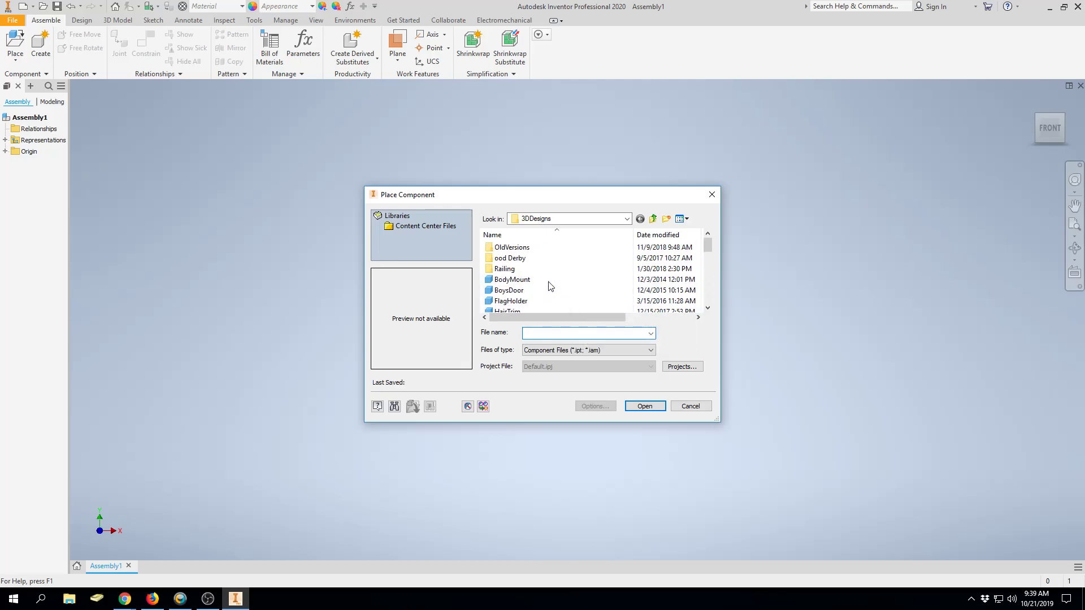
scroll(550, 286, "down", 1)
scroll(550, 287, "up", 1)
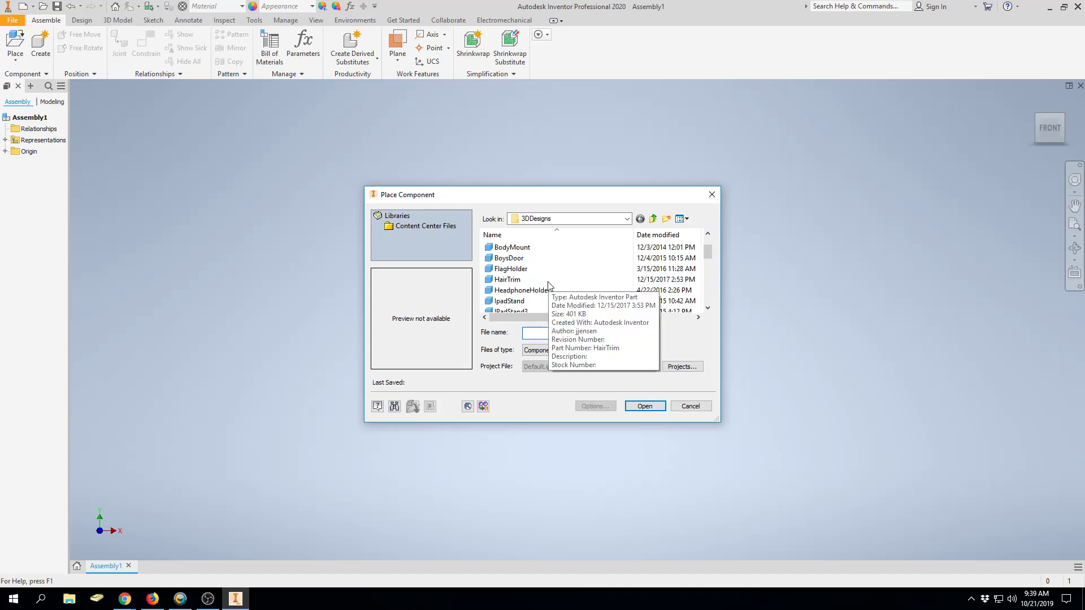
scroll(544, 274, "up", 1)
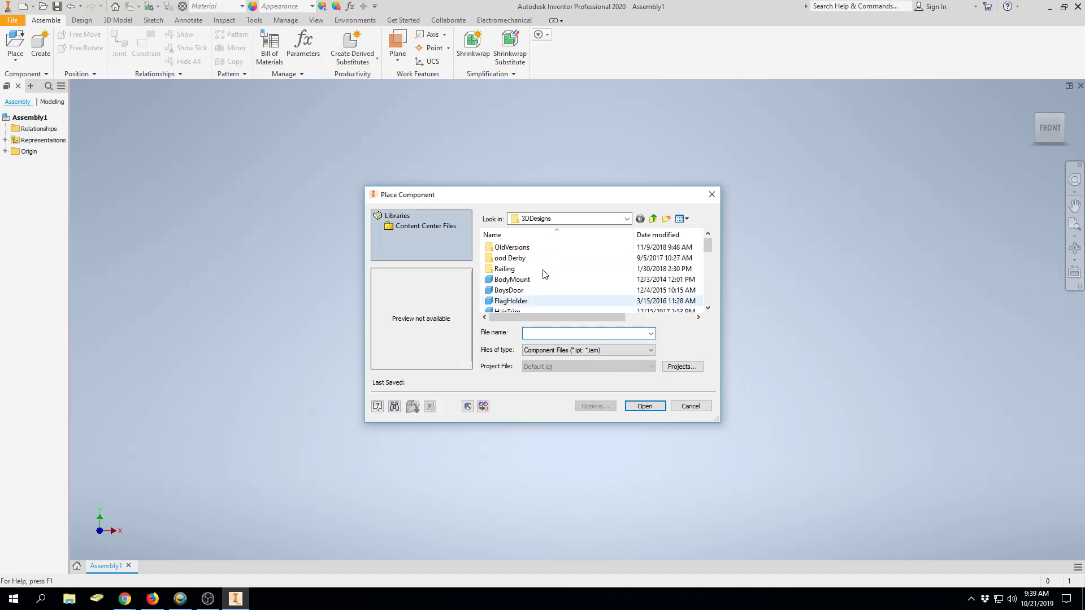
scroll(570, 280, "down", 1)
scroll(570, 280, "down", 1)
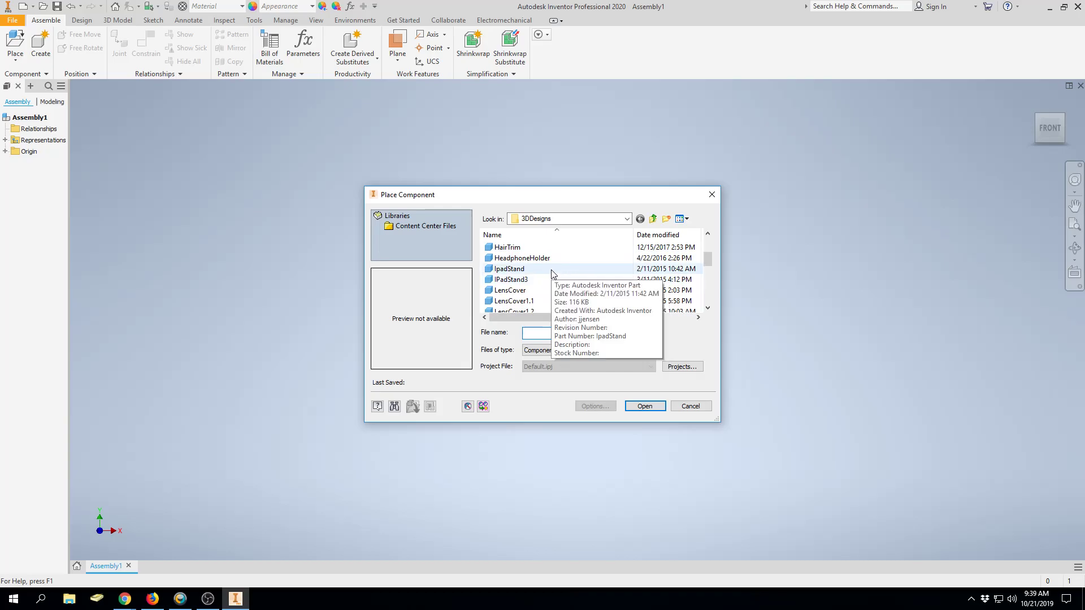
left_click(552, 280)
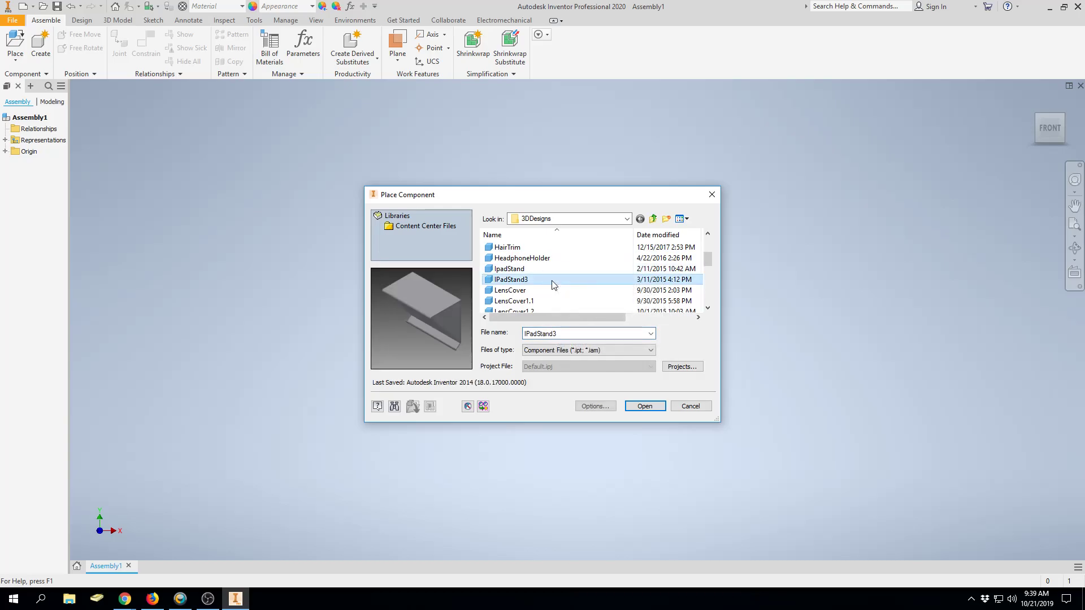
left_click(643, 406)
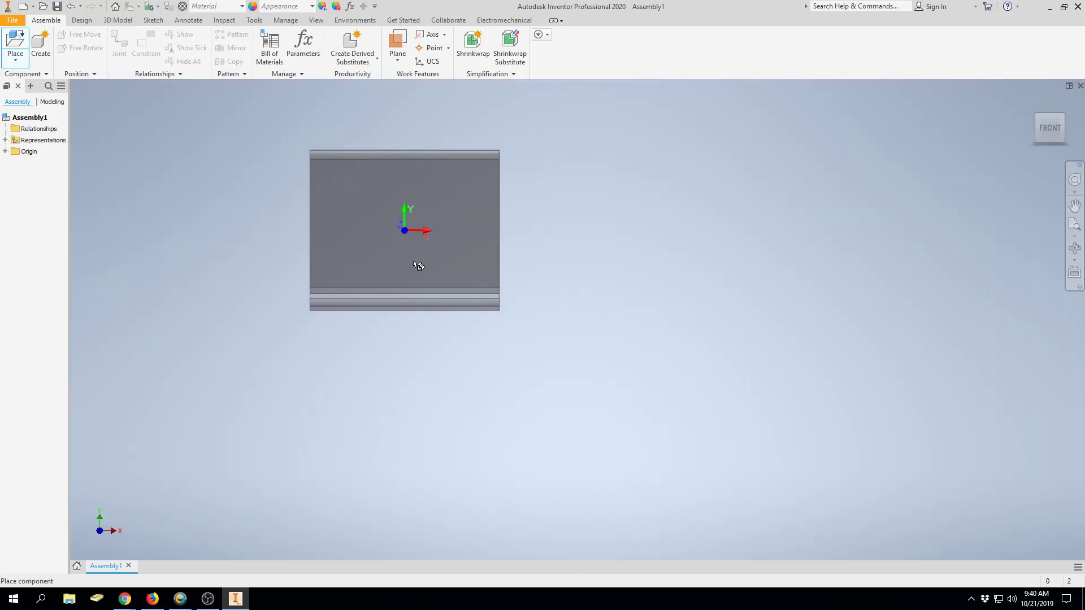
Place three separate copies of IPadStand3 side by side in the assembly and finish placing
left_click(293, 217)
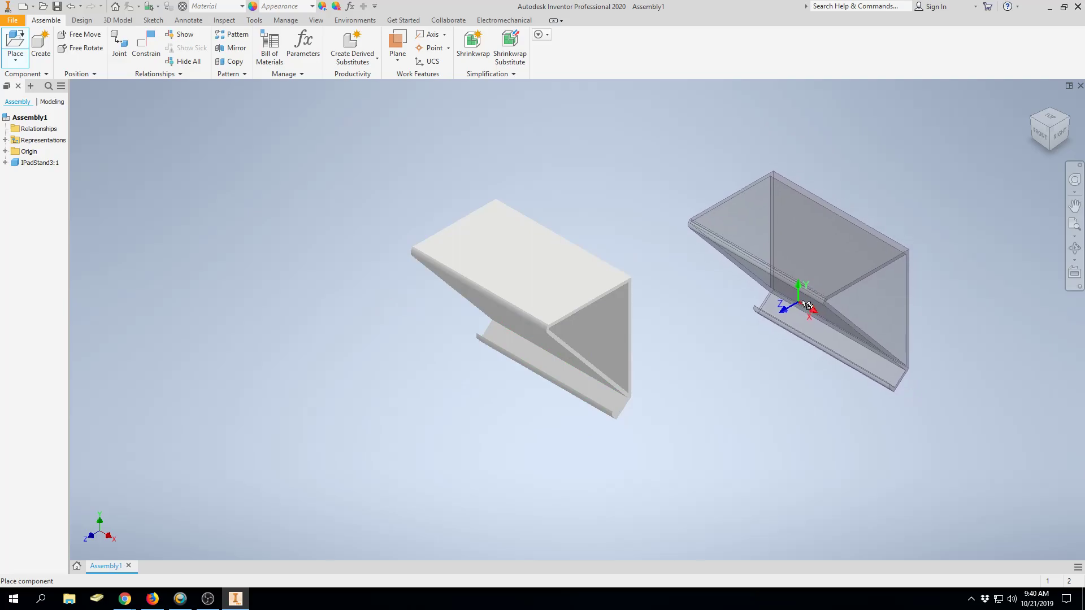
left_click(805, 298)
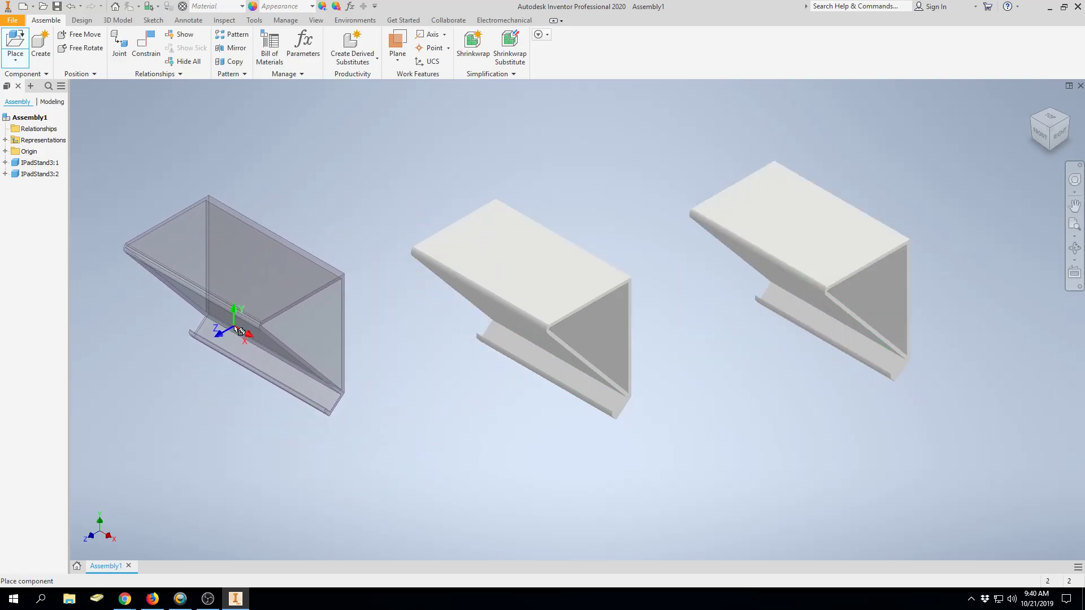
left_click(240, 331)
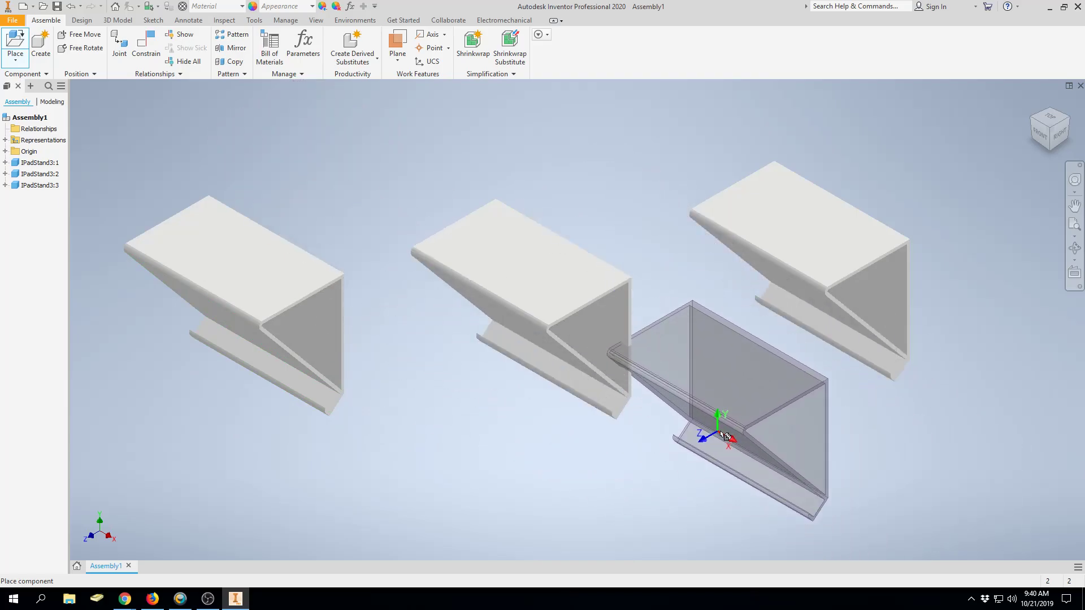
key("Escape")
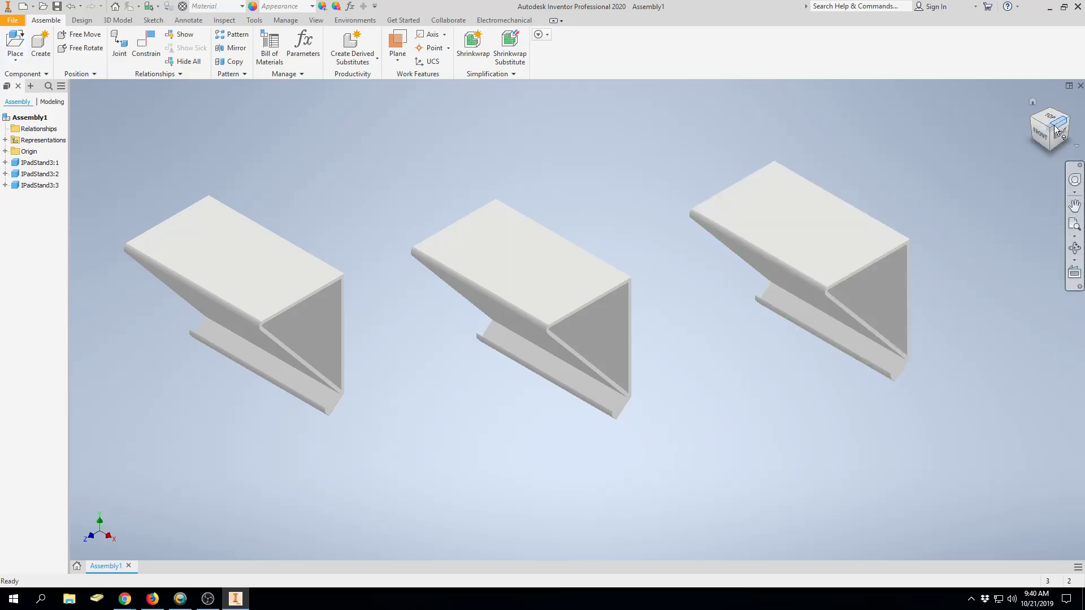
Apply a flush constraint with 0.000 in offset between the top faces of the first two adjacent stands
mouse_move(699, 405)
middle_mouse_down("shift")
mouse_move(712, 382)
mouse_move(562, 392)
mouse_move(739, 381)
mouse_move(738, 310)
mouse_move(681, 383)
mouse_move(552, 363)
mouse_move(719, 399)
mouse_move(698, 428)
mouse_move(601, 370)
mouse_move(571, 380)
mouse_move(719, 383)
mouse_move(698, 414)
mouse_move(686, 414)
middle_mouse_up("shift")
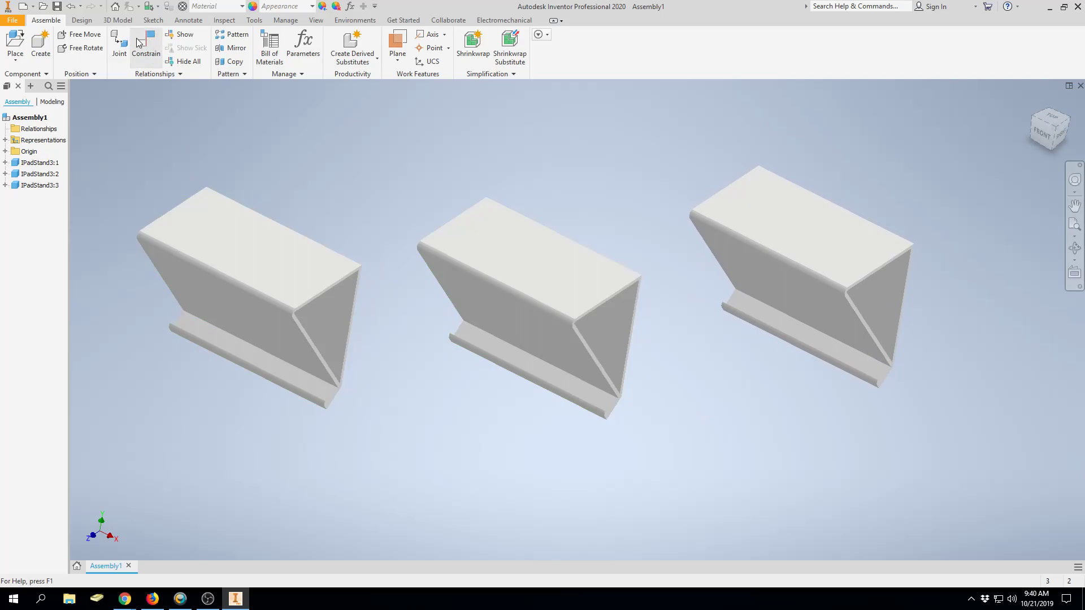
left_click(138, 44)
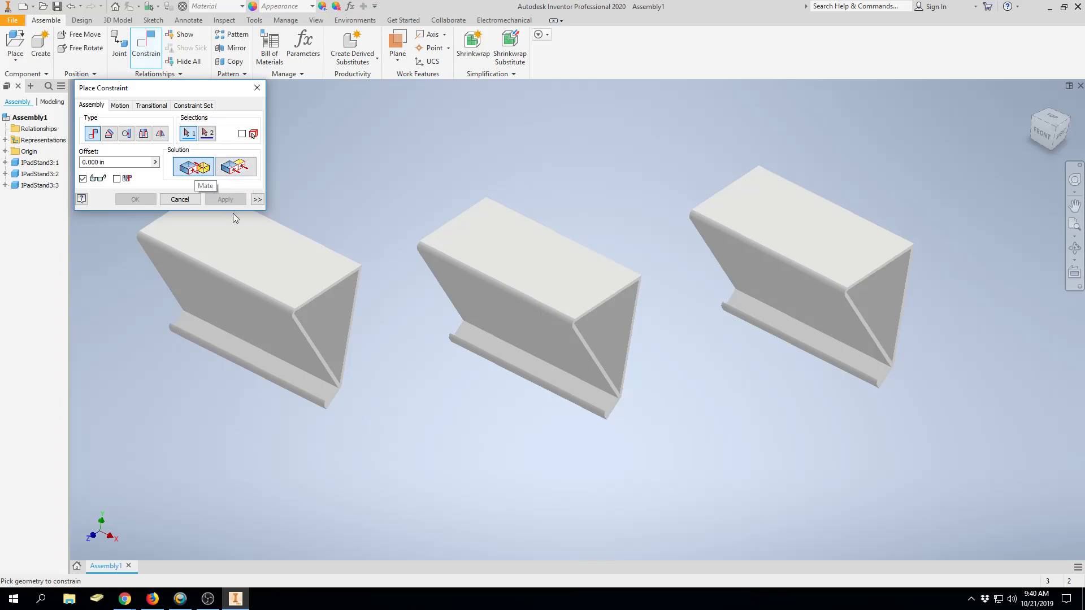
left_click(252, 229)
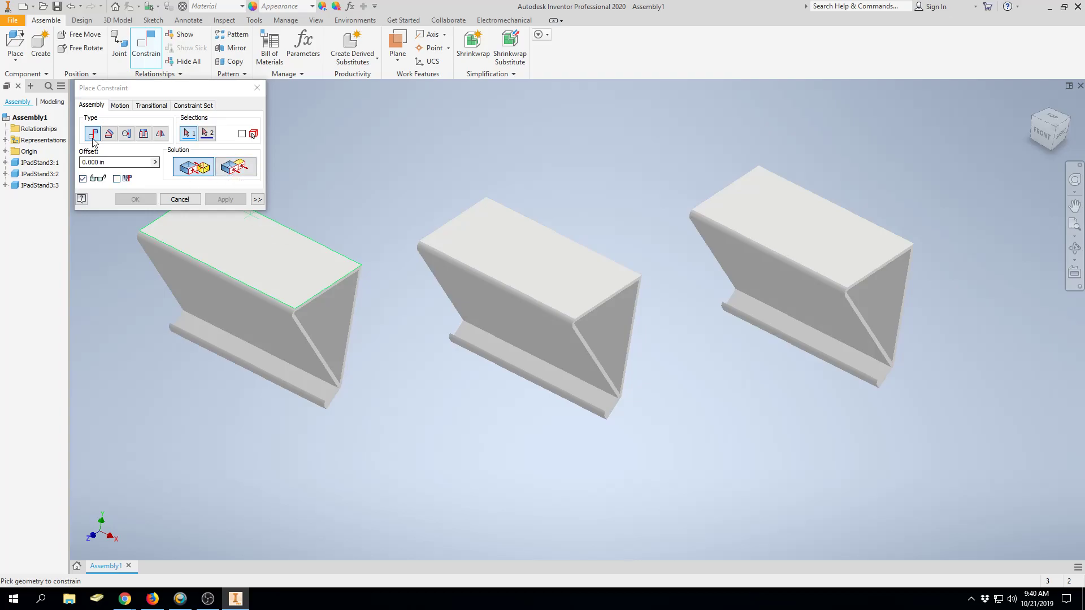
left_click(241, 169)
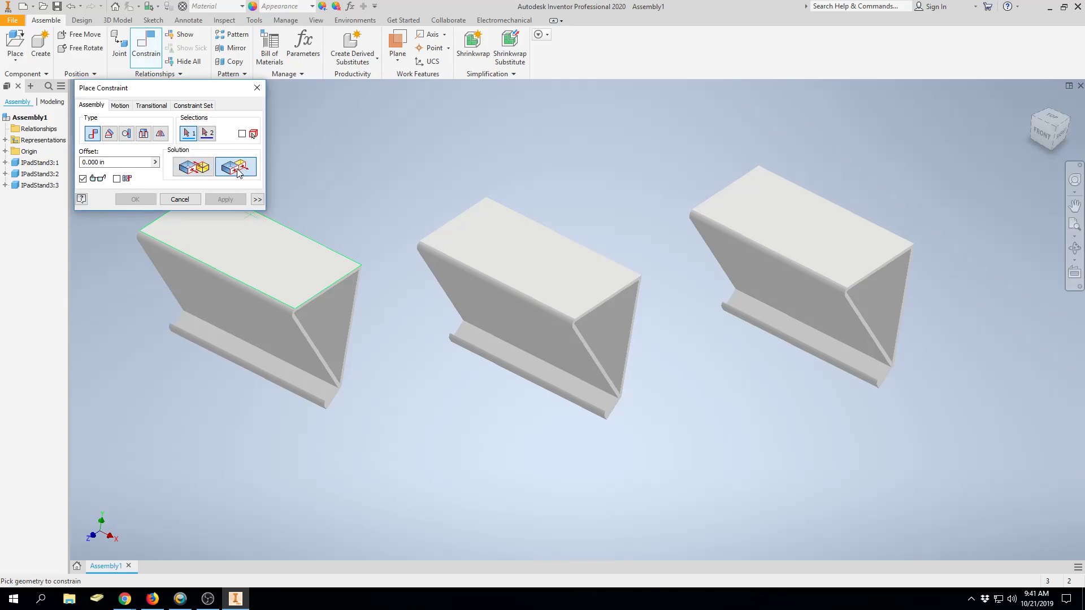
left_click(270, 266)
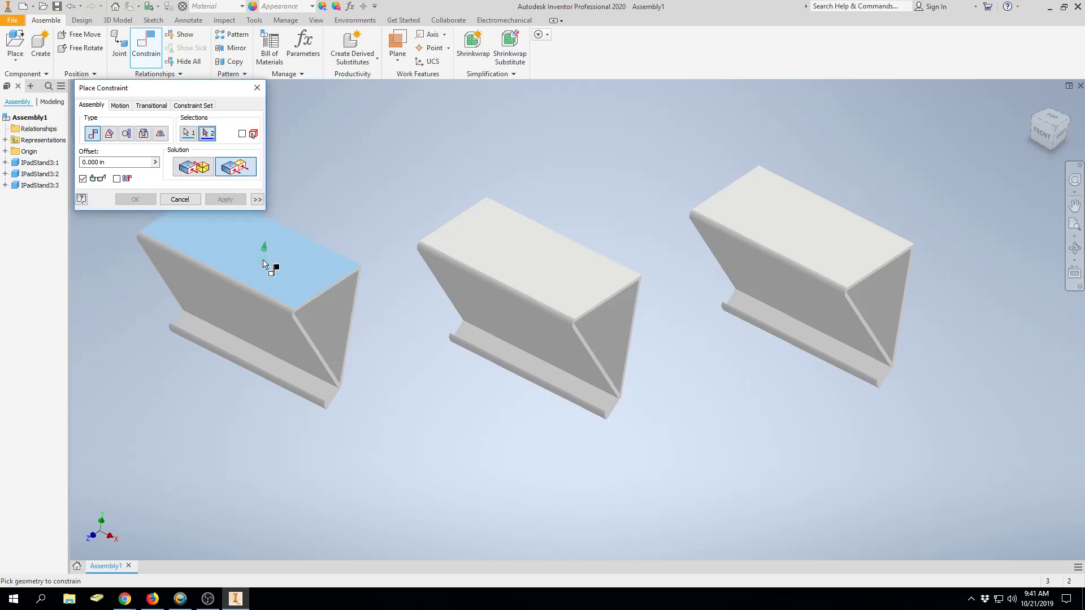
left_click(468, 255)
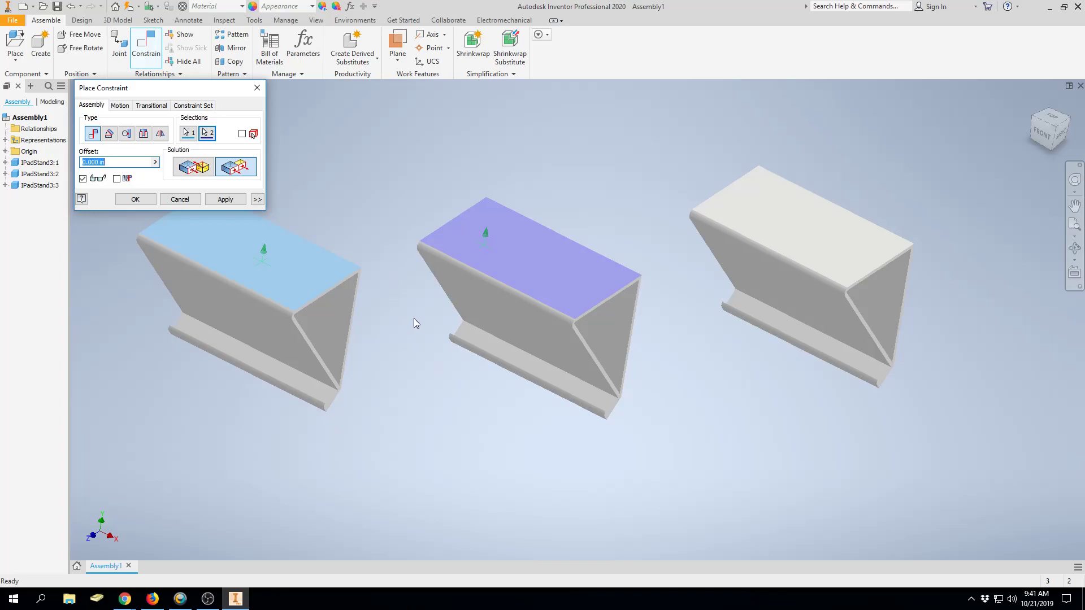
middle_click_drag(401, 364, 262, 340, "shift")
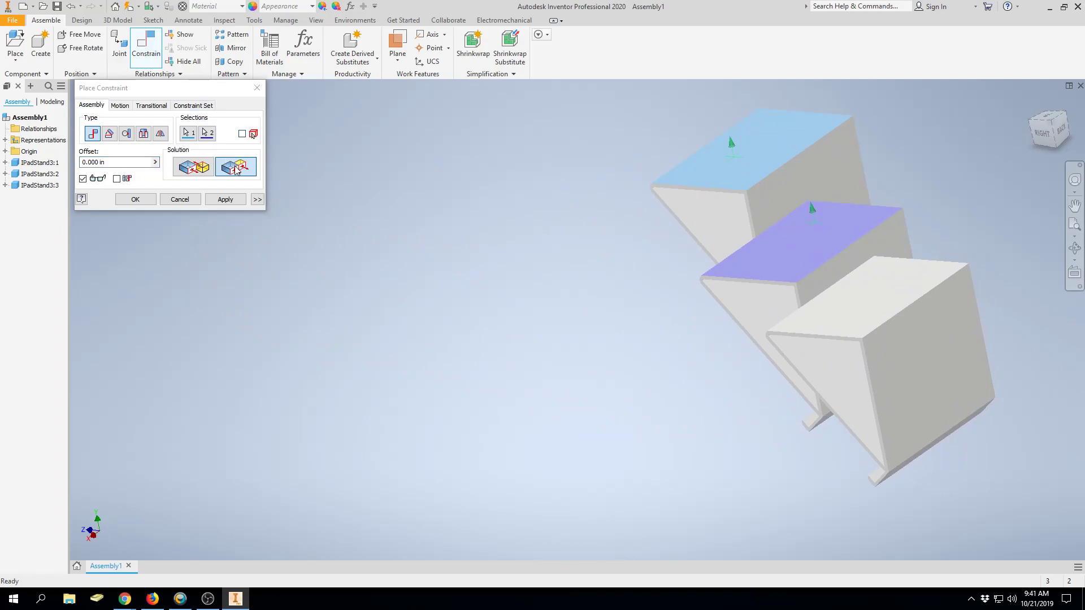
left_click(225, 199)
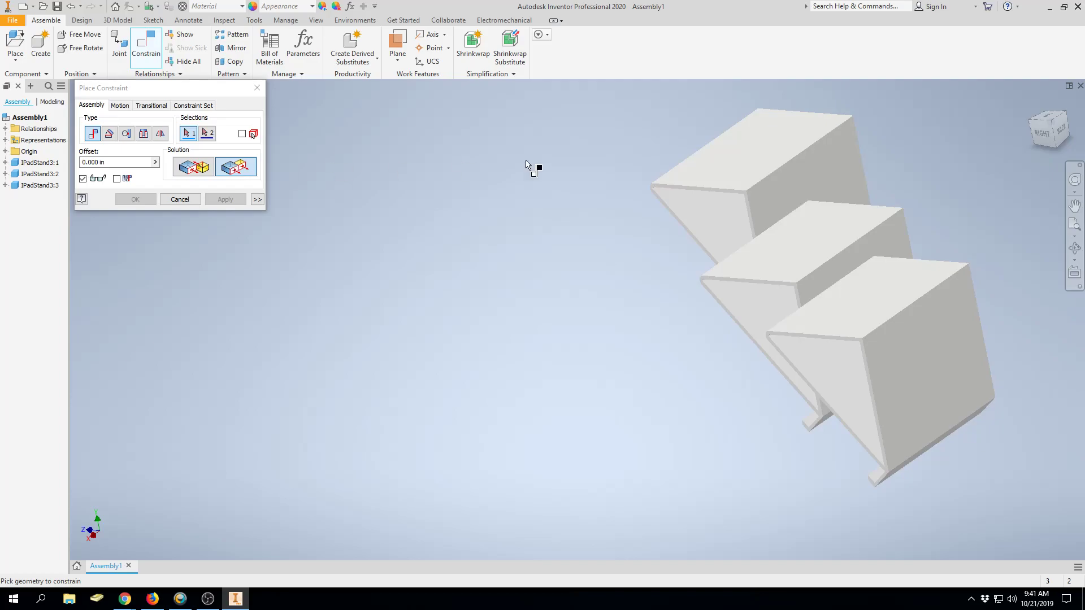
Add a flush constraint with 0.000 in offset between the back faces of the same two stands, and check their alignment
left_click(894, 241)
left_click(832, 178)
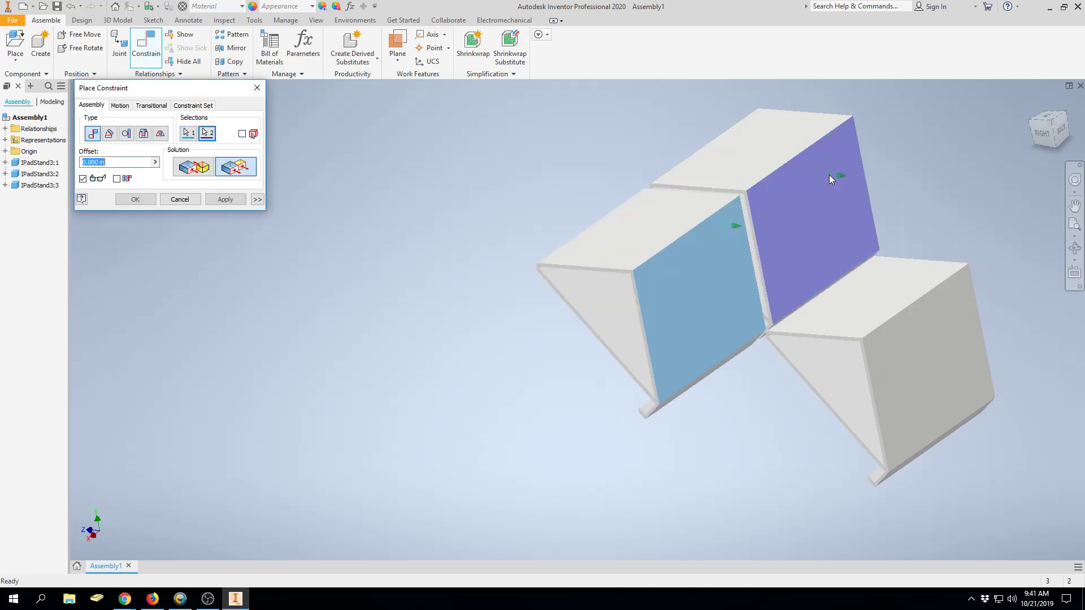
left_click(220, 202)
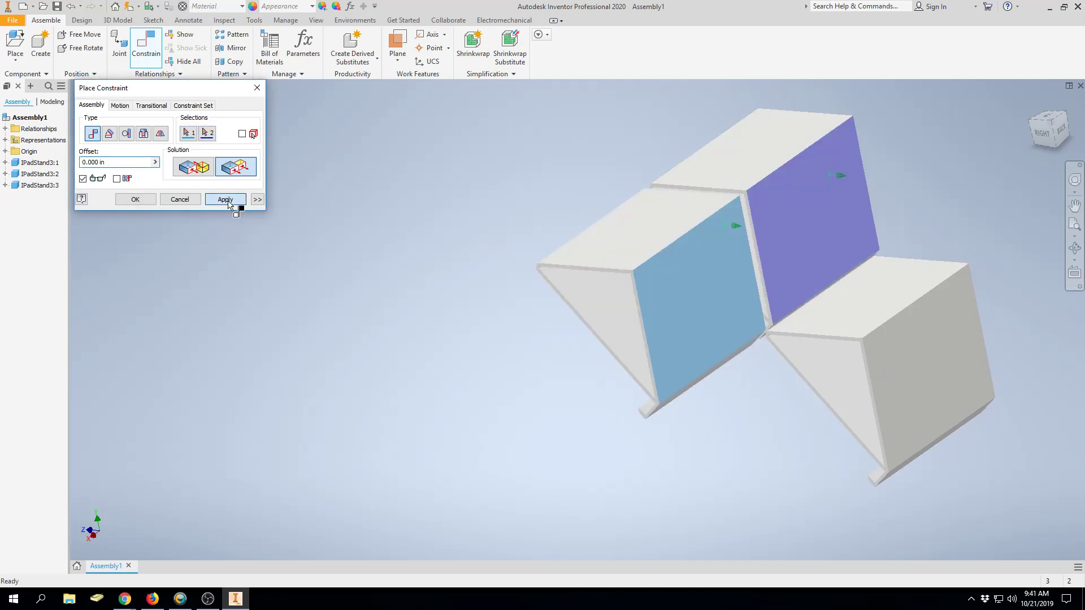
middle_click_drag(491, 356, 555, 329, "shift")
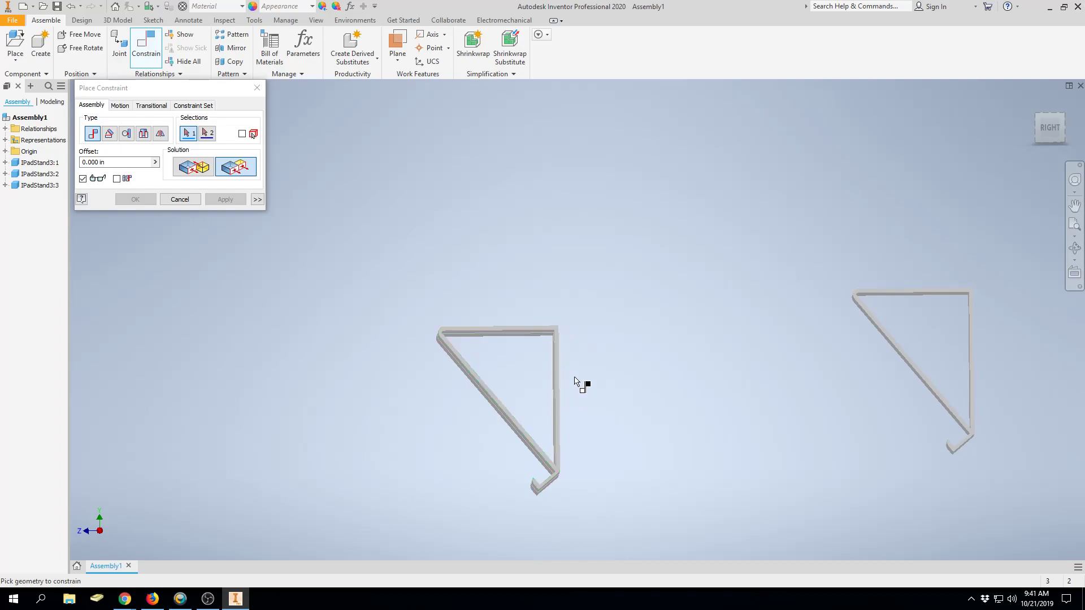
middle_click_drag(576, 330, 642, 418, "shift")
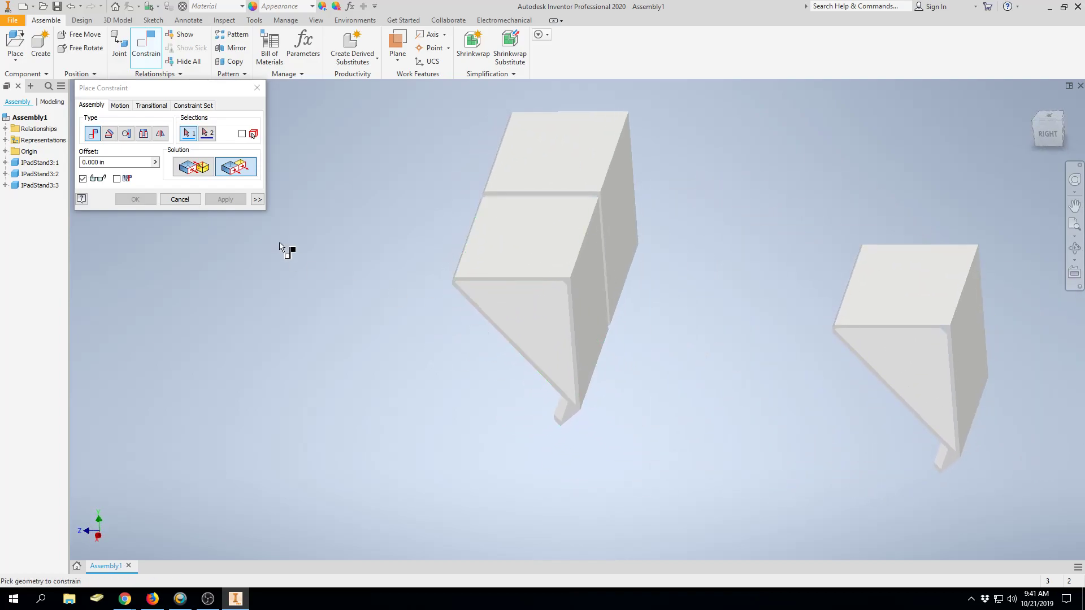
left_click(257, 89)
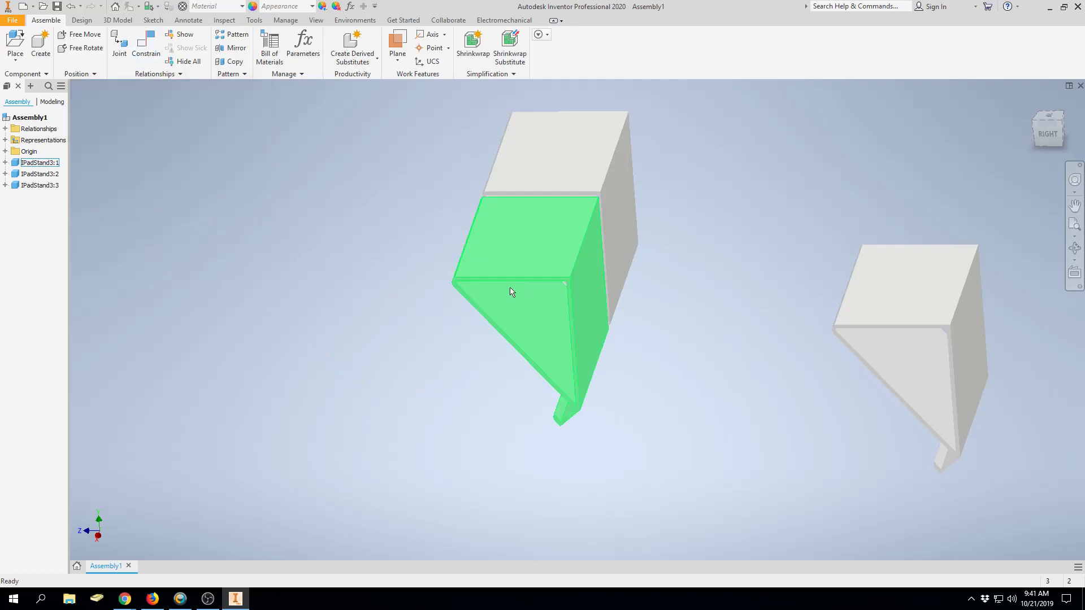
Move the flush-constrained pair of stands together and bring the separate stands closer to each other
left_click_drag(508, 295, 460, 406)
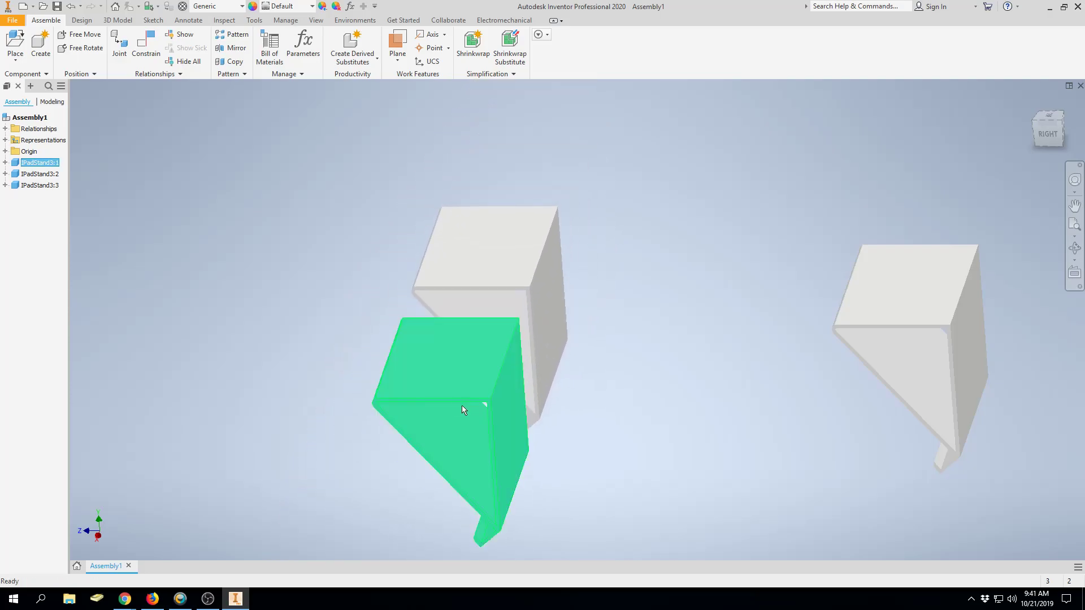
middle_click_drag(693, 393, 583, 363, "shift")
left_click_drag(584, 363, 514, 323)
left_click_drag(892, 307, 650, 323)
mouse_move(784, 369)
middle_mouse_down("shift")
mouse_move(770, 364)
mouse_move(748, 382)
mouse_move(772, 381)
middle_mouse_up("shift")
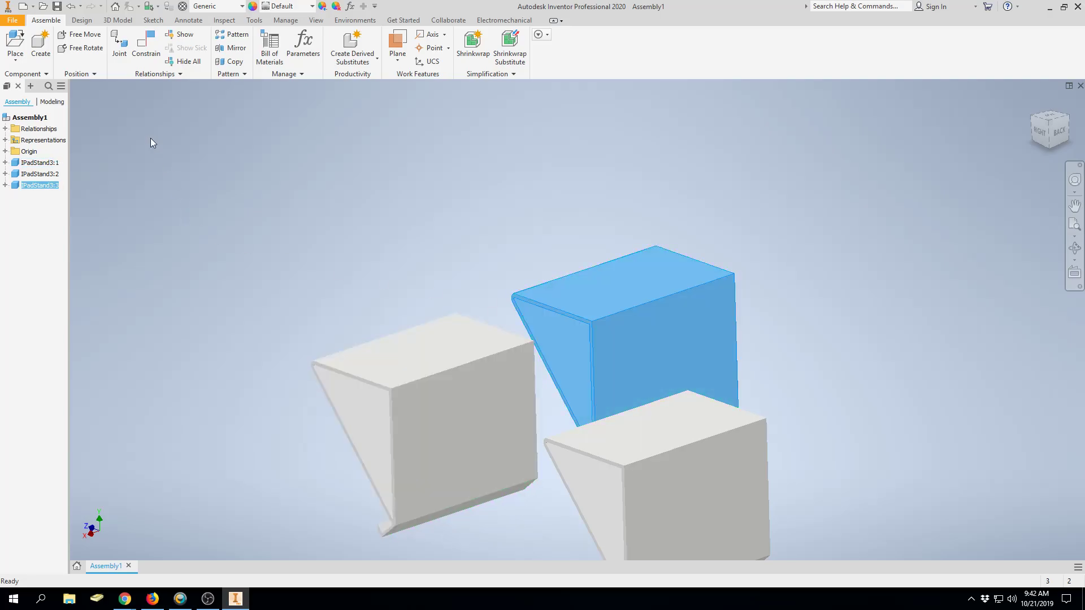
Mate the side rim face of IPadStand3:3 to the facing side rim of its flush-aligned neighbour with 0.000 in offset
left_click(144, 43)
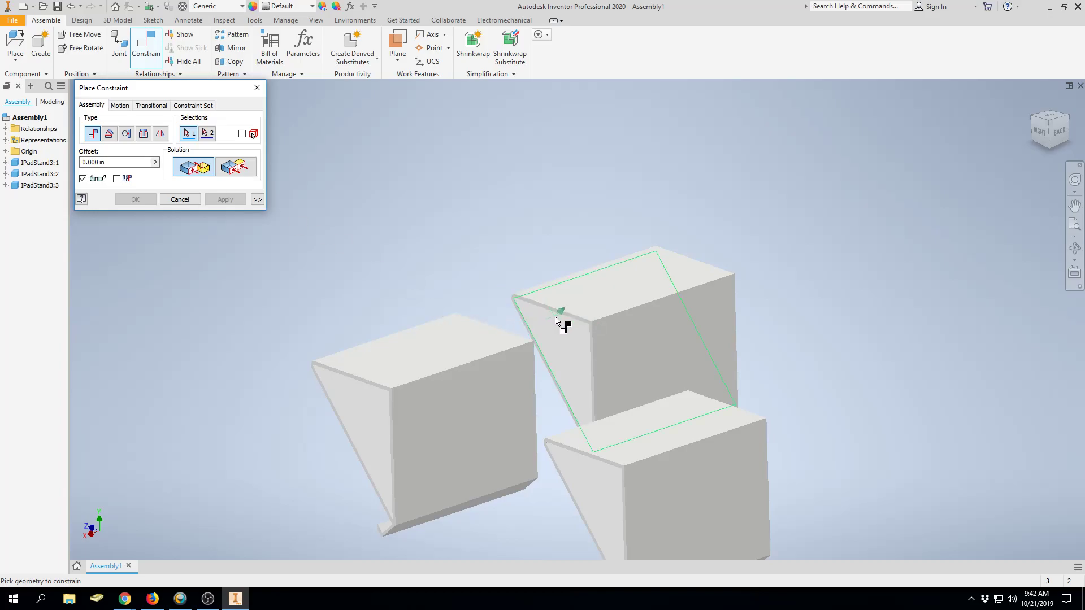
scroll(561, 310, "down", 3)
scroll(562, 299, "up", 8)
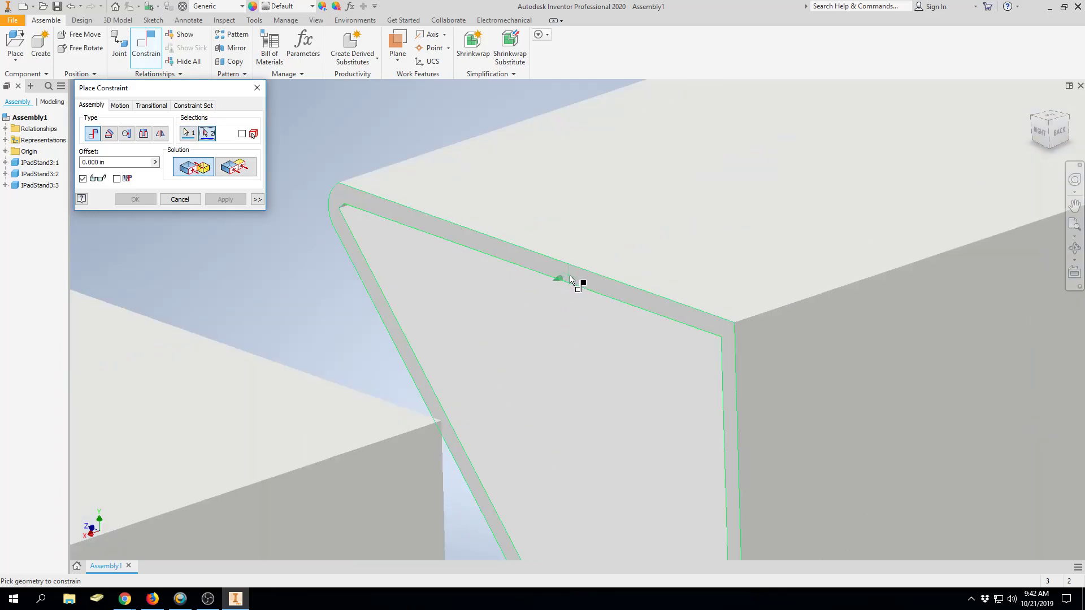
left_click(571, 278)
middle_click_drag(526, 334, 386, 343, "shift")
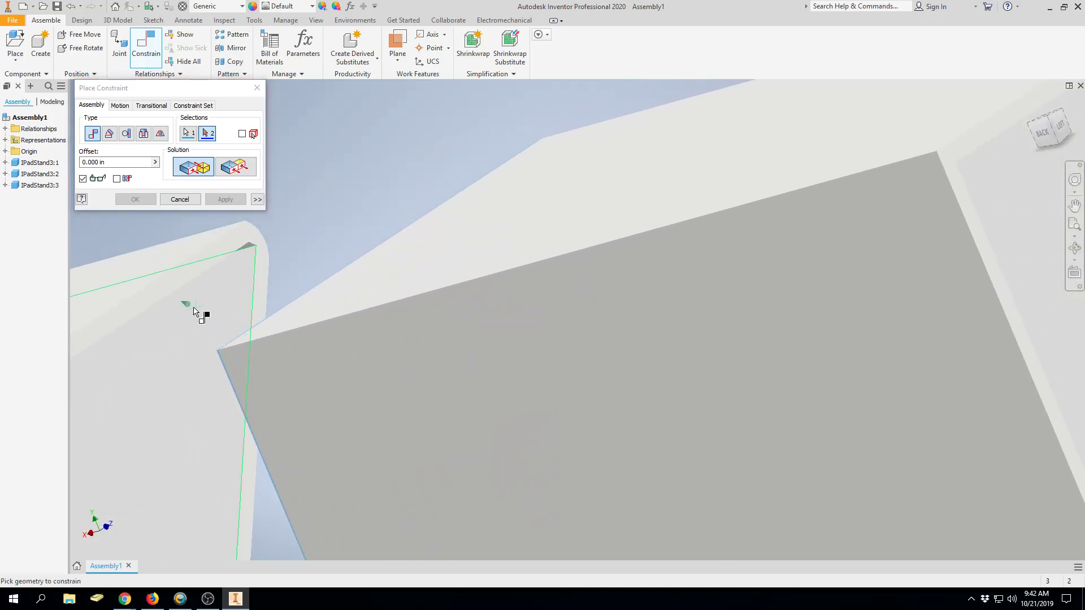
left_click(134, 309)
left_click(225, 199)
scroll(344, 348, "down", 3)
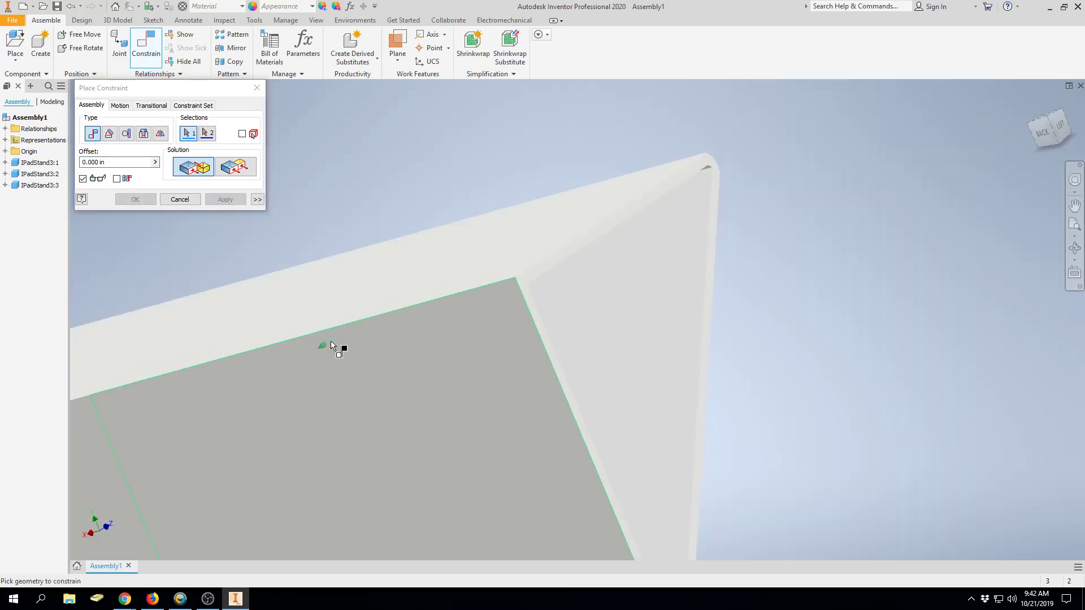
left_click(257, 90)
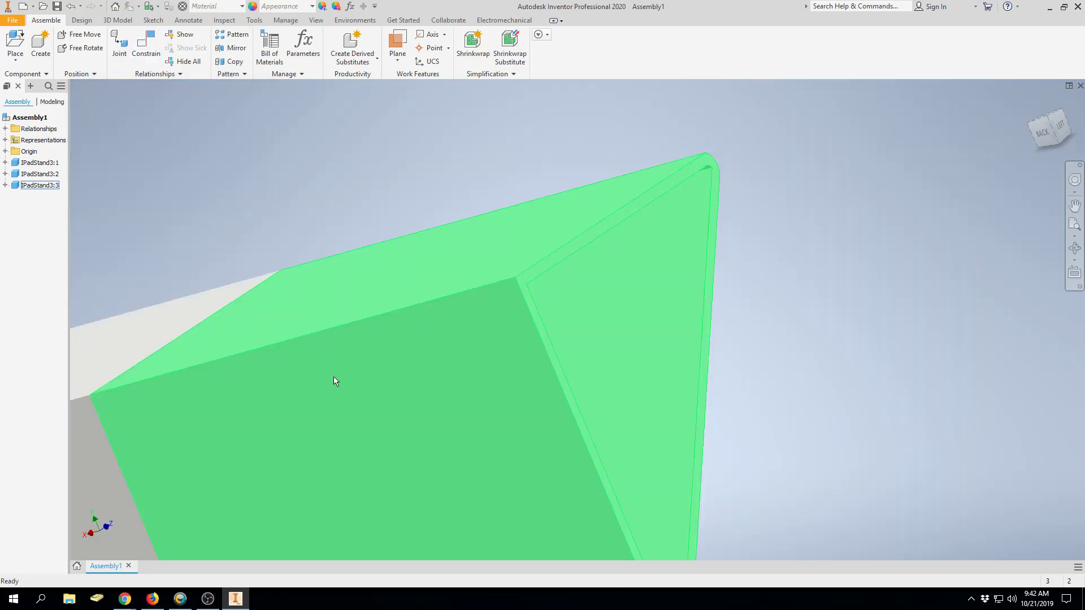
Move the mated IPadStand3:1 and IPadStand3:3 as a pair by shifting each one in turn
left_click(353, 427)
scroll(680, 360, "down", 6)
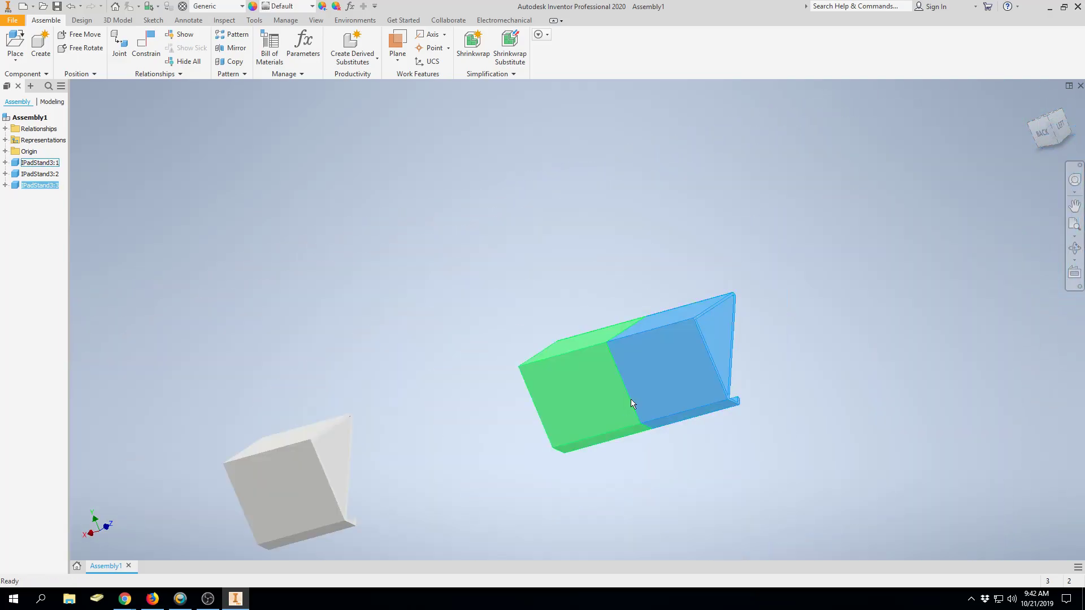
mouse_move(571, 333)
left_mouse_down()
mouse_move(662, 398)
mouse_move(581, 327)
left_mouse_up()
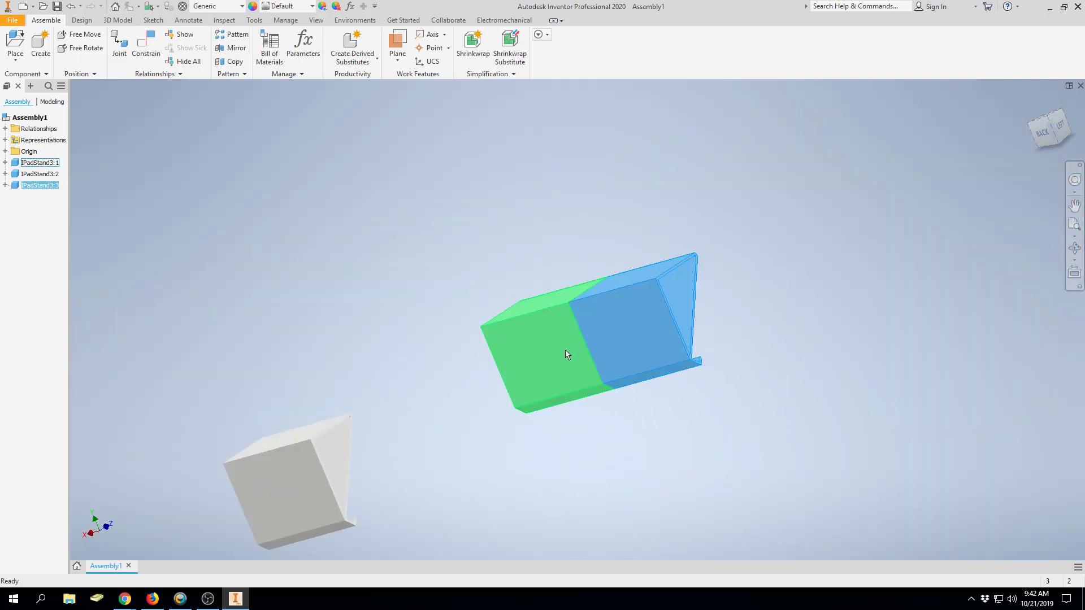
left_click(521, 351)
left_click_drag(520, 352, 607, 305)
scroll(583, 305, "up", 6)
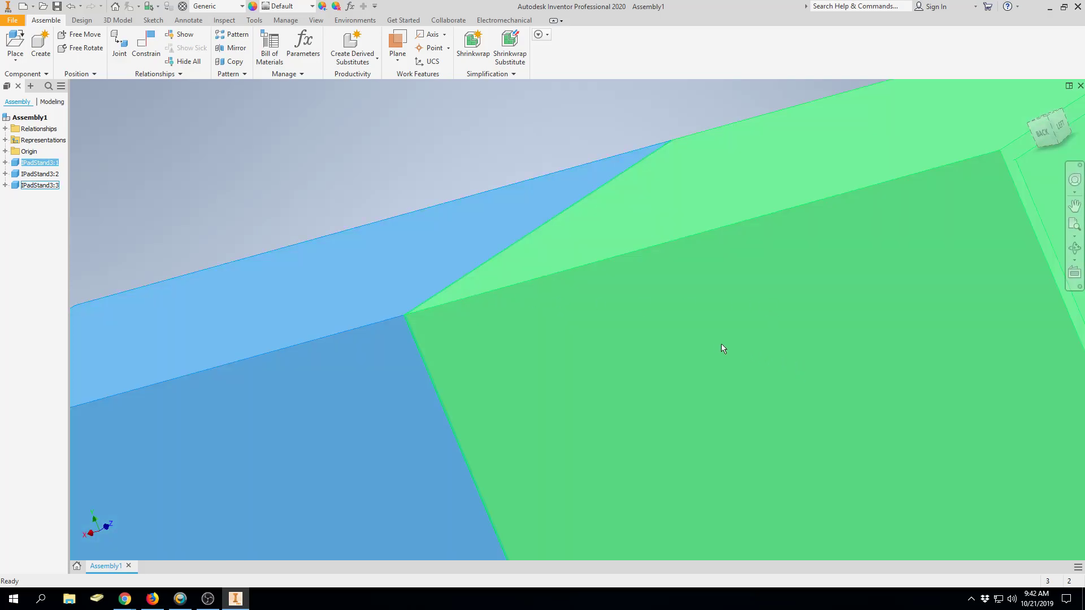
Examine the joint between the two mated stands from the back, the side and the front
middle_click_drag(672, 354, 648, 365, "shift")
left_click(599, 140)
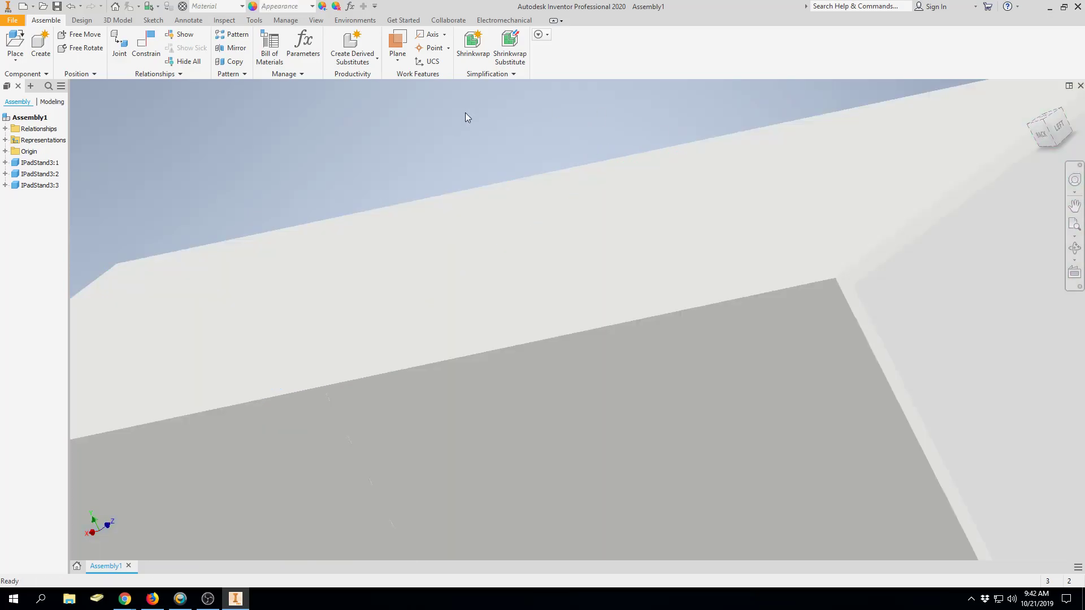
mouse_move(467, 113)
middle_mouse_down("shift")
mouse_move(436, 133)
mouse_move(399, 134)
mouse_move(476, 117)
middle_mouse_up("shift")
scroll(547, 292, "up", 5)
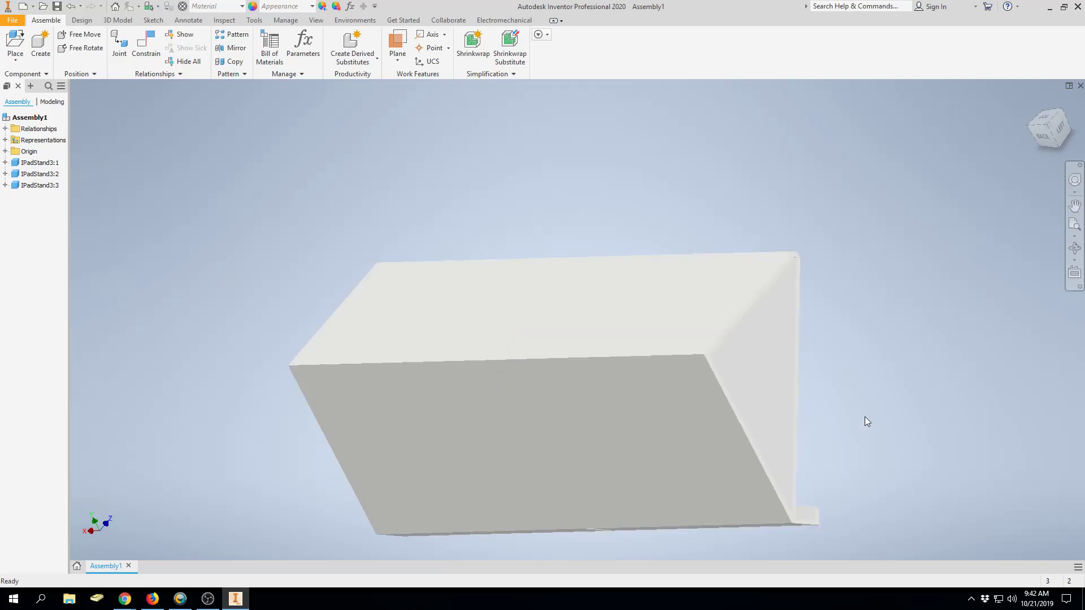
middle_click_drag(949, 339, 797, 341, "shift")
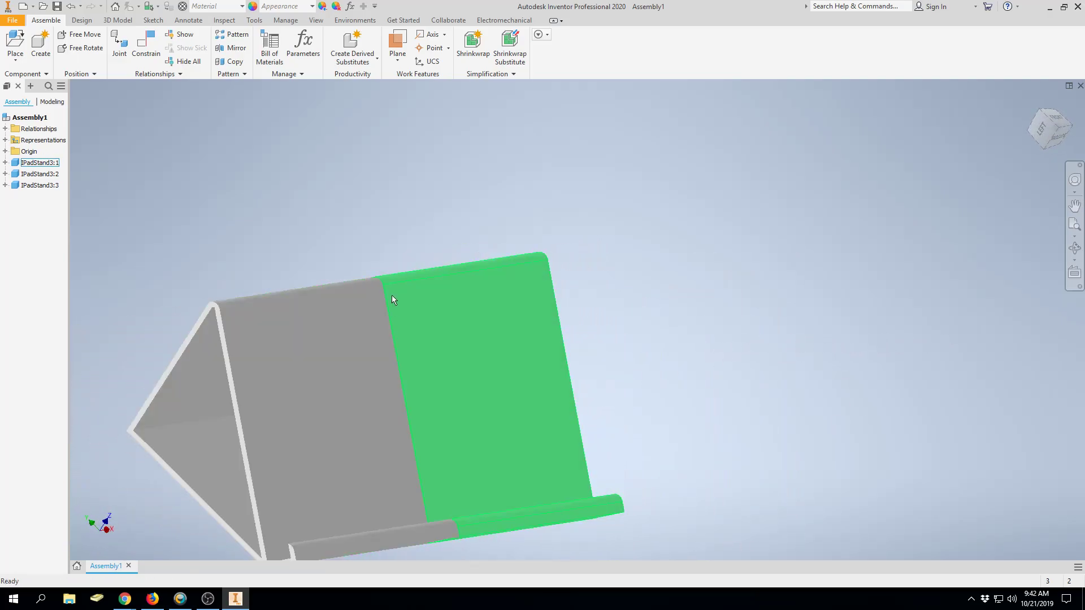
middle_click_drag(780, 383, 472, 416, "shift")
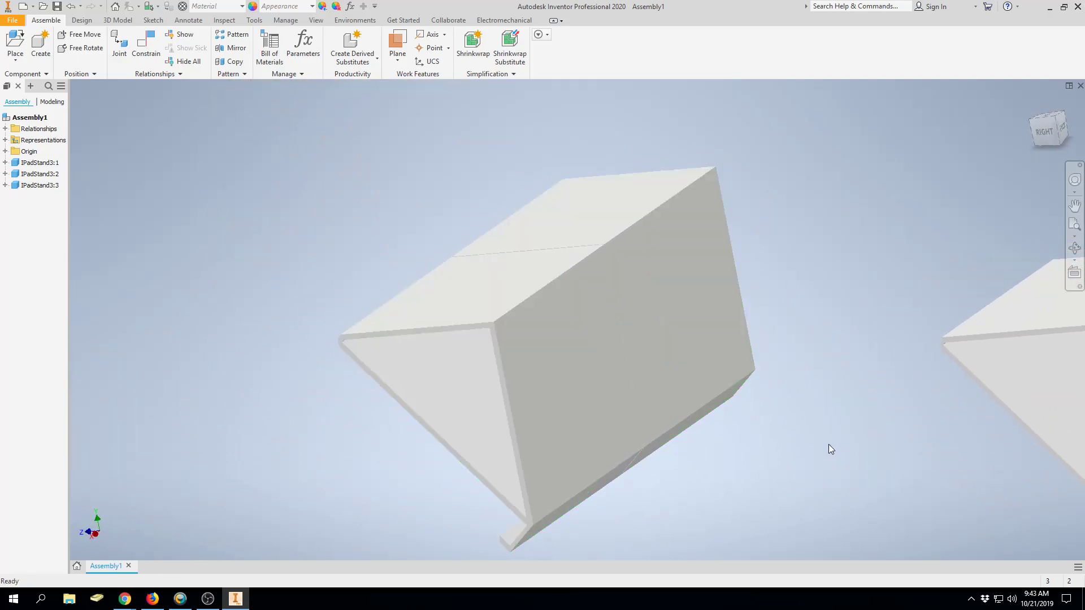
Mate the back face of the separate IPadStand3:2 to the back face of IPadStand3:1 with 0.000 in offset
scroll(871, 449, "up", 4)
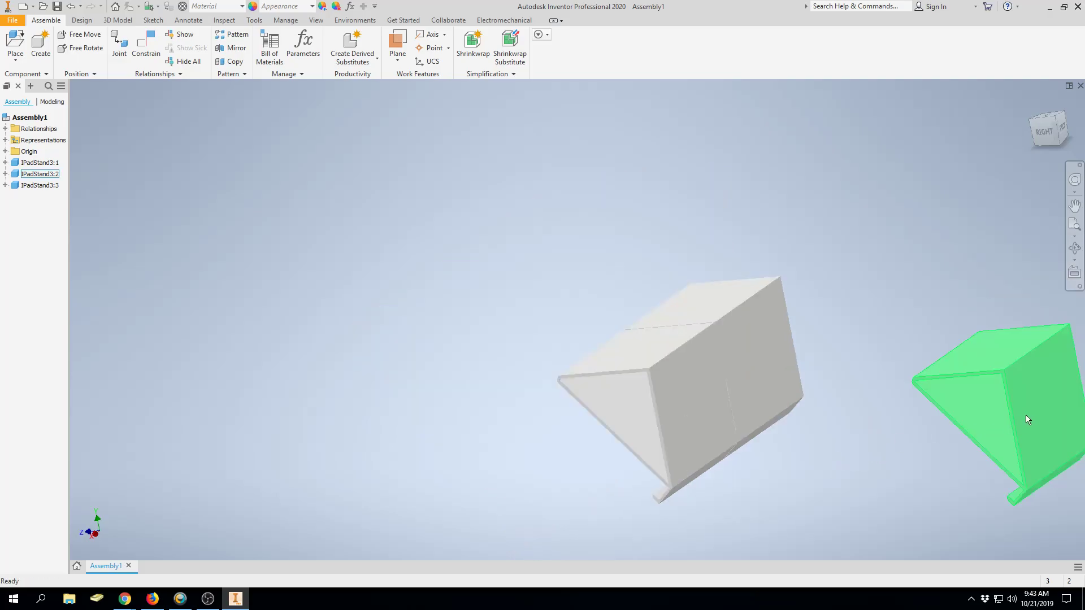
scroll(1029, 414, "up", 2)
key("c")
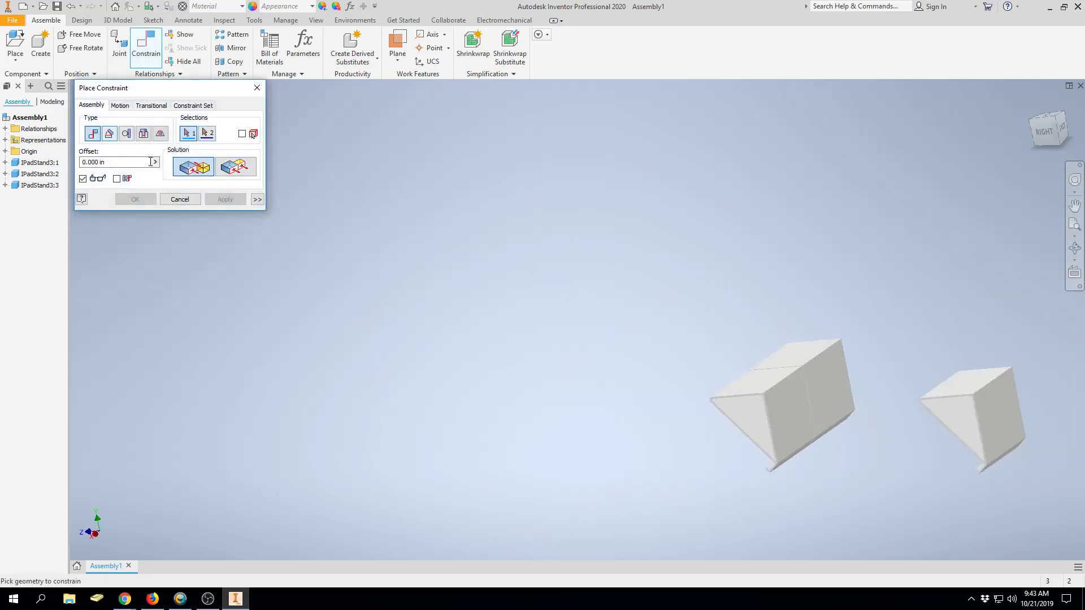
left_click(999, 423)
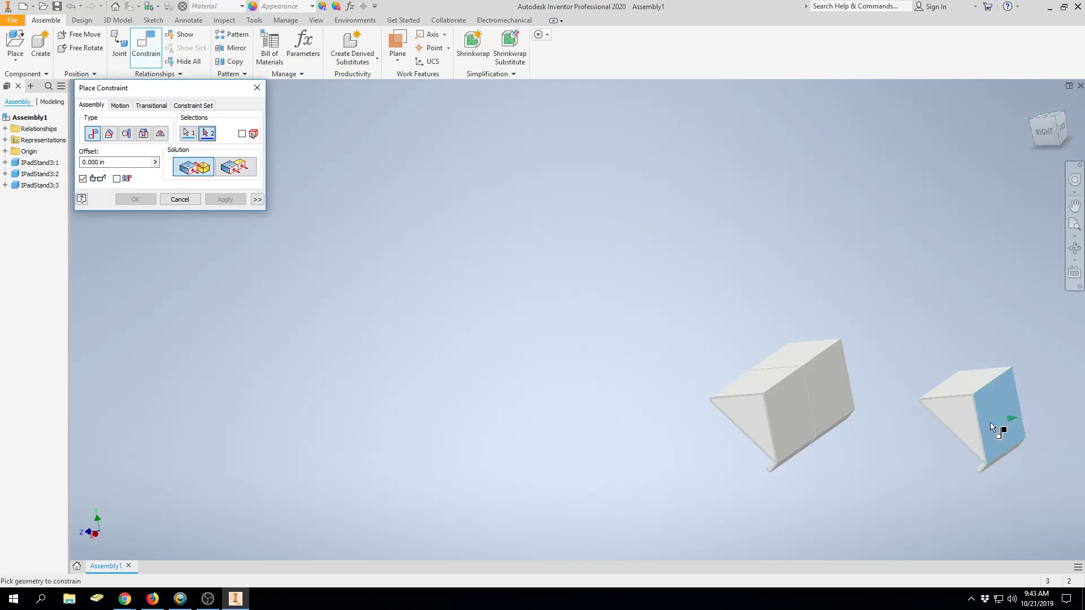
left_click(788, 420)
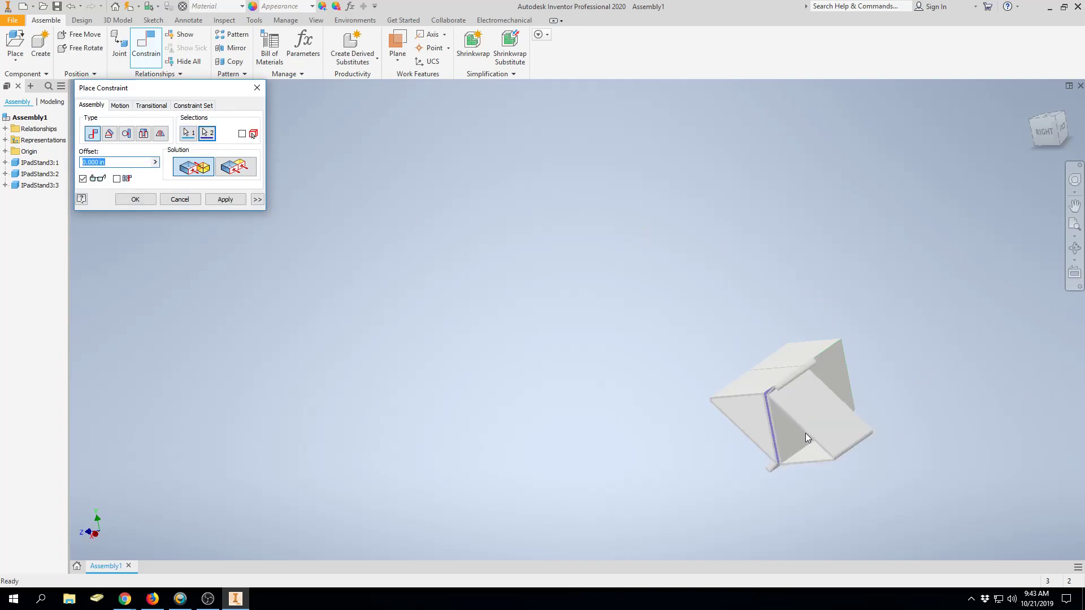
left_click(232, 199)
Apply a flush constraint with 0.000 in offset between the top faces of IPadStand3:2 and IPadStand3:1
middle_click_drag(597, 410, 547, 375, "shift")
left_click(234, 170)
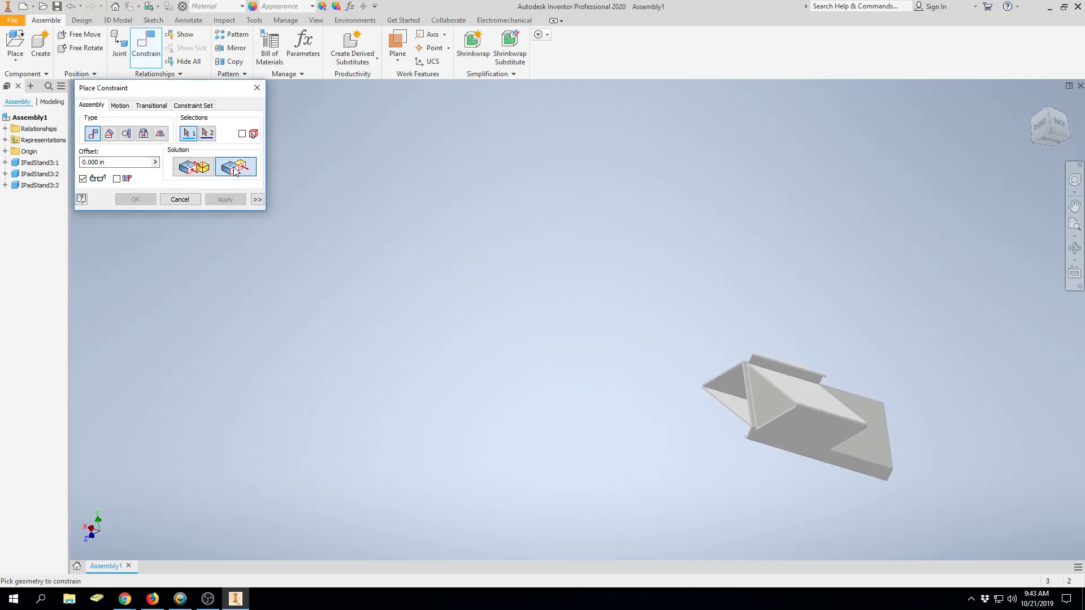
left_click(807, 429)
middle_click_drag(608, 429, 780, 431, "shift")
middle_click_drag(684, 490, 659, 435, "shift")
scroll(659, 435, "down", 3)
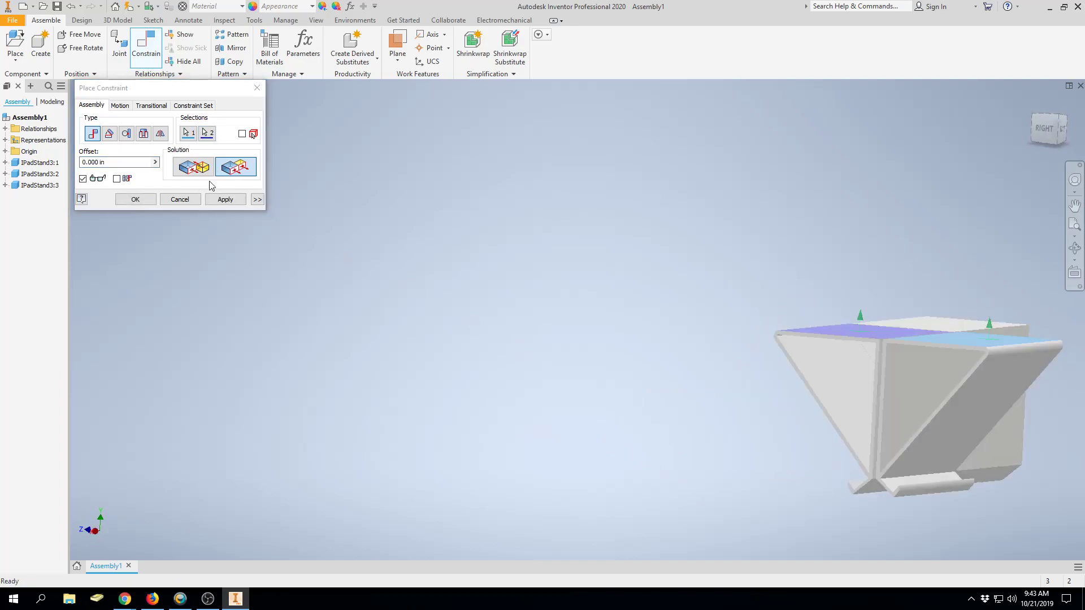
left_click(225, 198)
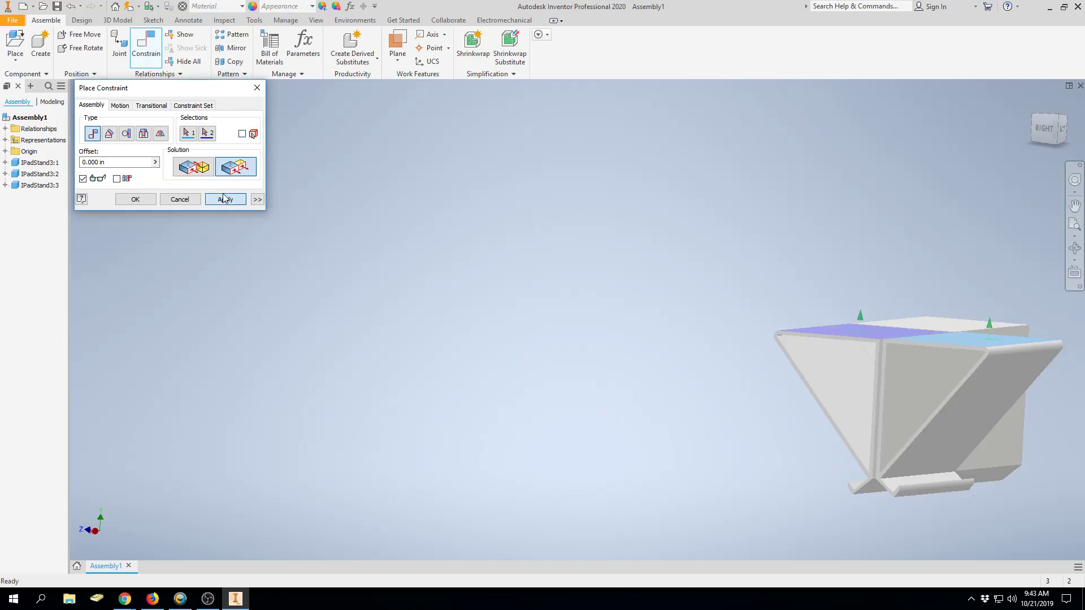
left_click(257, 87)
Slide IPadStand3:2 along the back of the joined stands until it sits behind IPadStand3:1
left_click_drag(916, 392, 529, 401)
middle_click_drag(707, 339, 700, 385, "shift")
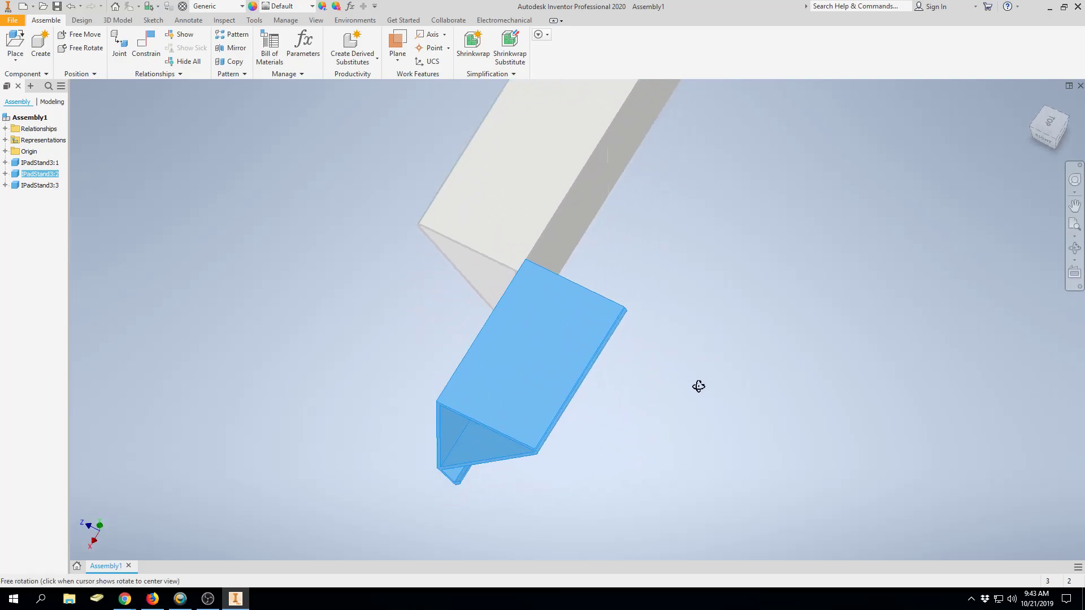
left_click_drag(556, 402, 681, 176)
middle_click_drag(682, 180, 833, 378, "shift")
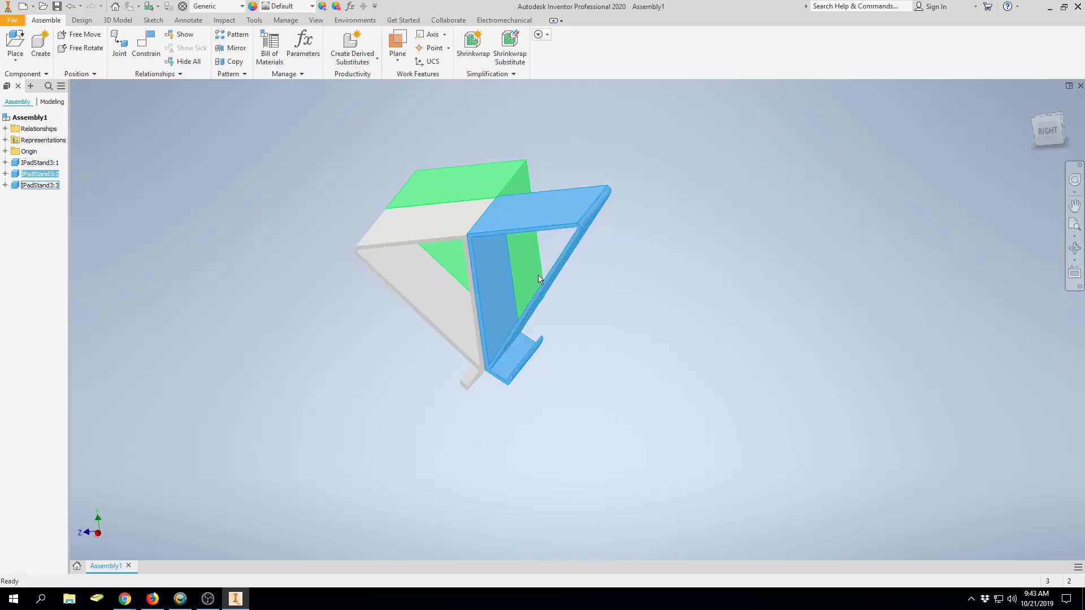
mouse_move(551, 276)
left_mouse_down()
mouse_move(494, 326)
mouse_move(616, 175)
mouse_move(452, 358)
mouse_move(515, 324)
mouse_move(566, 247)
mouse_move(565, 281)
left_mouse_up()
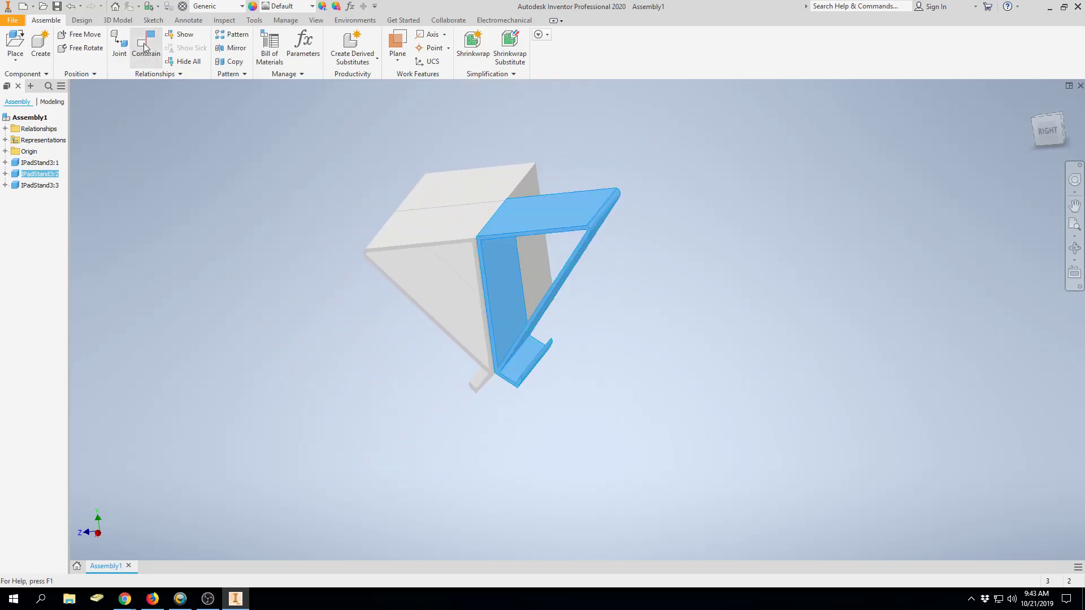
Apply a flush constraint with 0.000 in offset between the side rim faces of IPadStand3:2 and IPadStand3:1
left_click(145, 47)
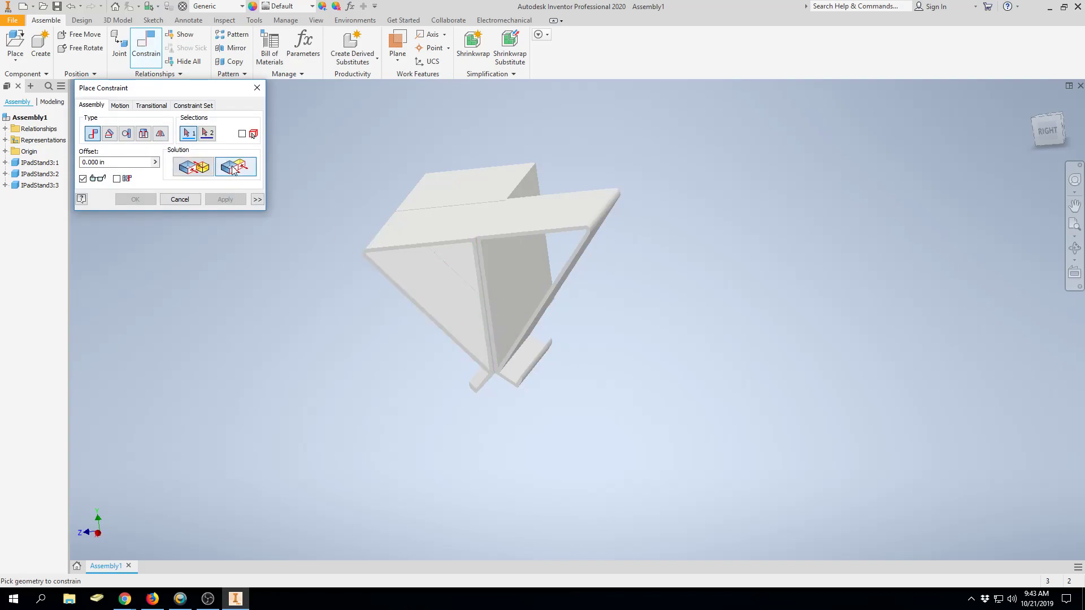
scroll(491, 308, "down", 5)
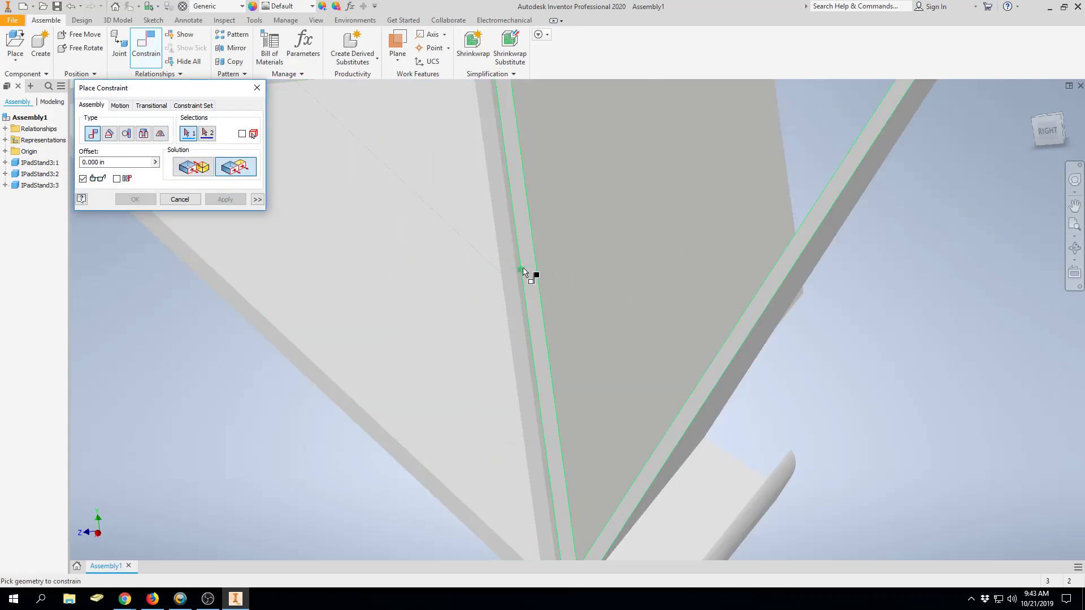
left_click(528, 272)
left_click(508, 273)
left_click(232, 200)
middle_click_drag(540, 299, 490, 348, "shift")
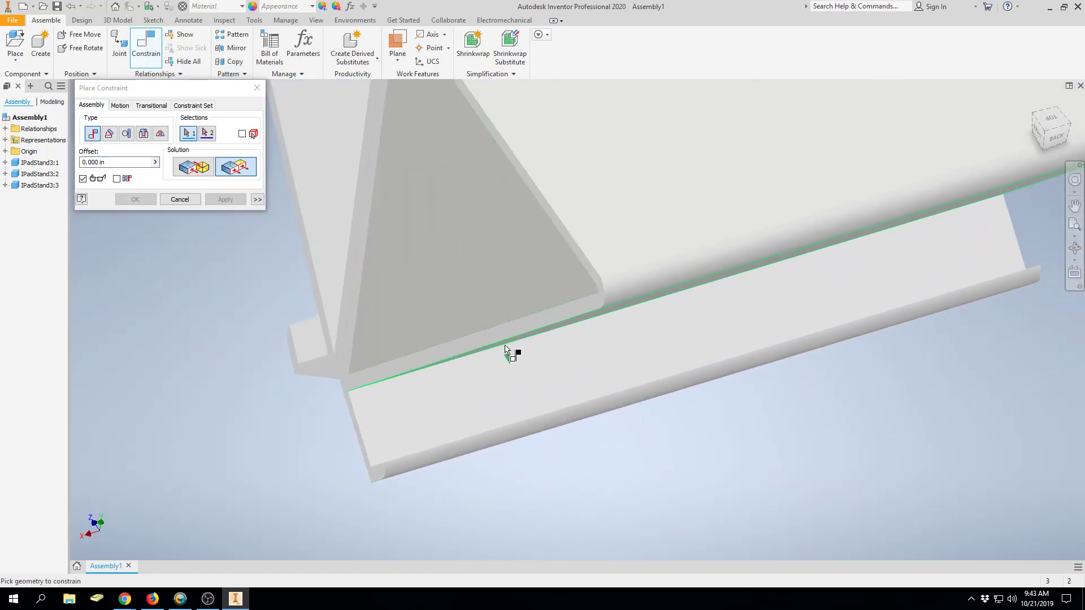
scroll(511, 342, "up", 4)
left_click(588, 276)
middle_click_drag(585, 278, 499, 392)
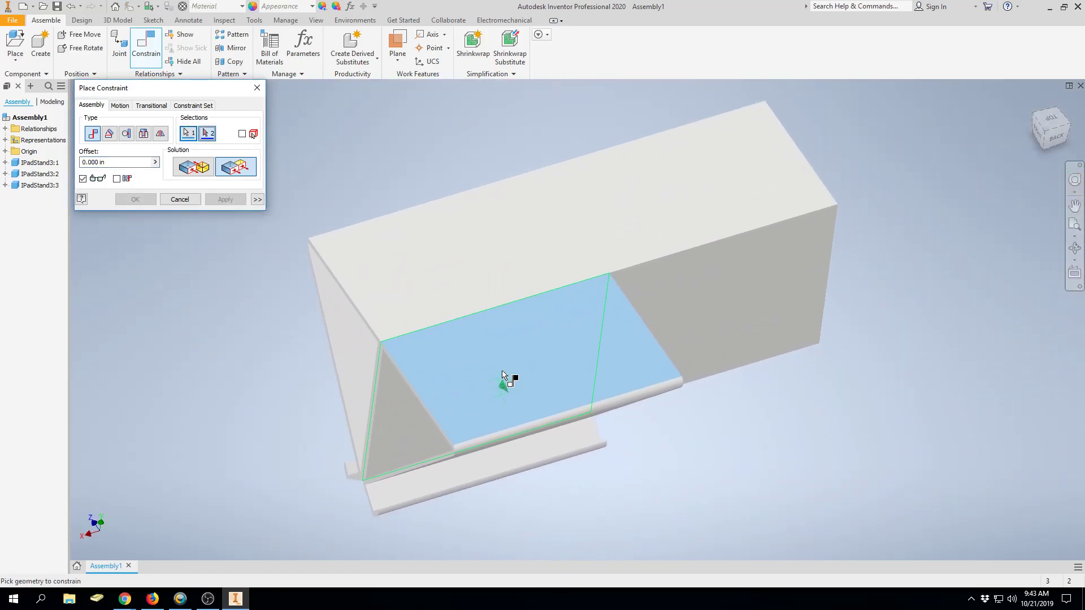
left_click(490, 260)
left_click(257, 89)
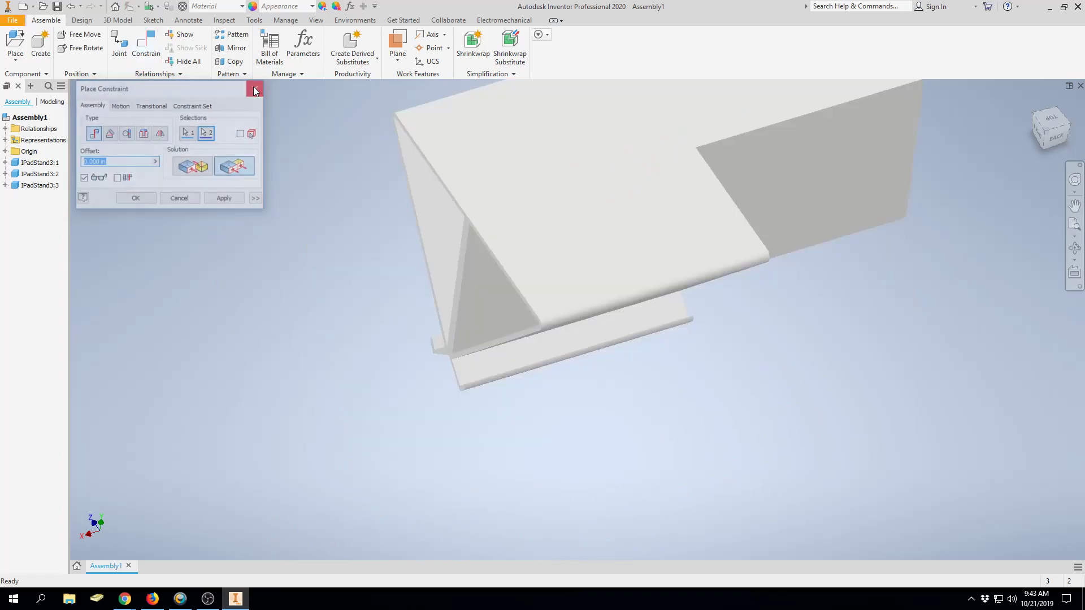
Shift the stands one after another to test that all three move together as one constrained group
left_click_drag(503, 163, 428, 246)
left_click_drag(520, 354, 470, 369)
left_click_drag(682, 298, 702, 334)
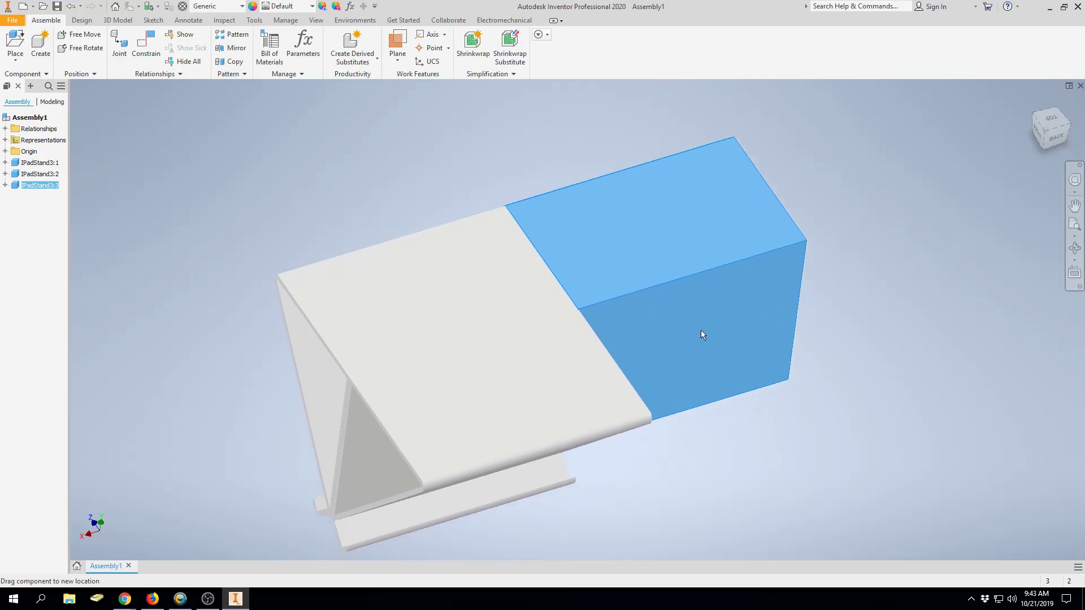
left_click_drag(514, 286, 542, 280)
left_click_drag(568, 357, 539, 366)
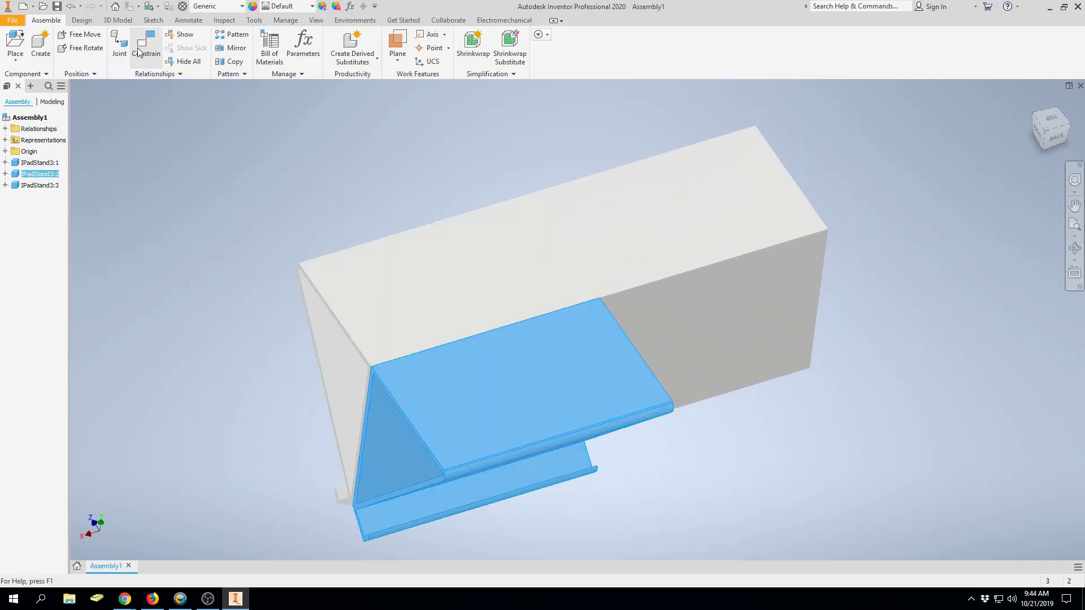
Examine the constrained three-stand assembly from the top, the sides and the back
middle_click_drag(253, 335, 872, 312, "shift")
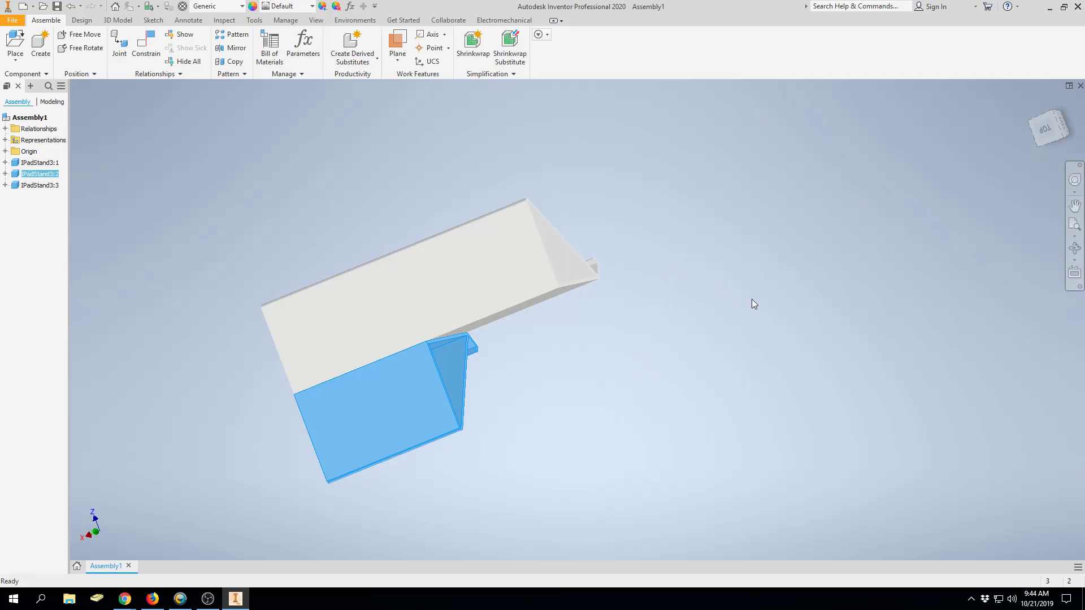
middle_click_drag(724, 327, 758, 376, "shift")
scroll(758, 376, "up", 3)
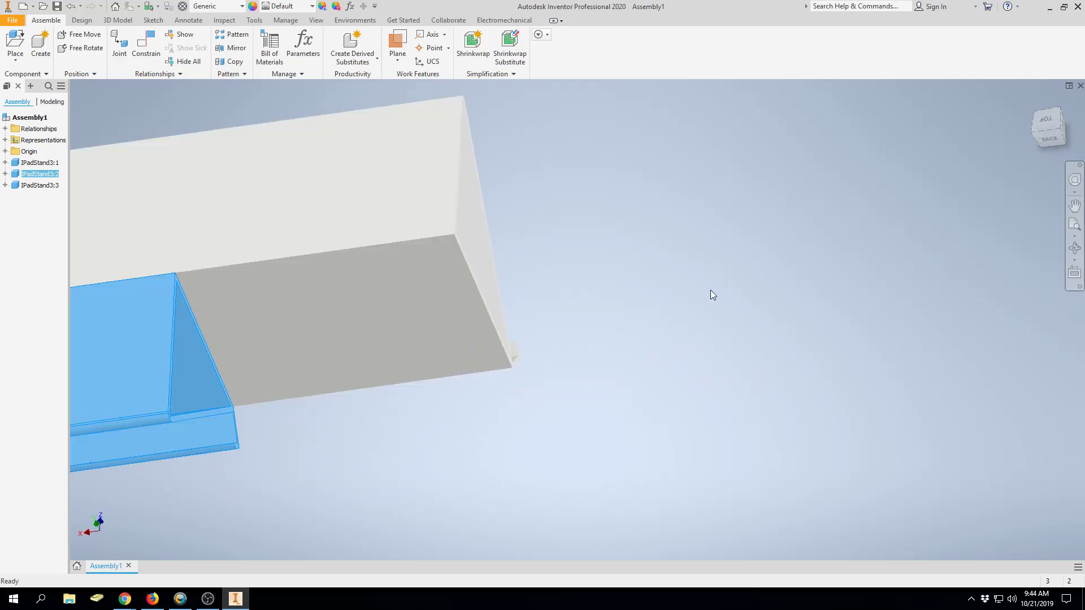
scroll(615, 383, "down", 2)
middle_click_drag(592, 323, 784, 310)
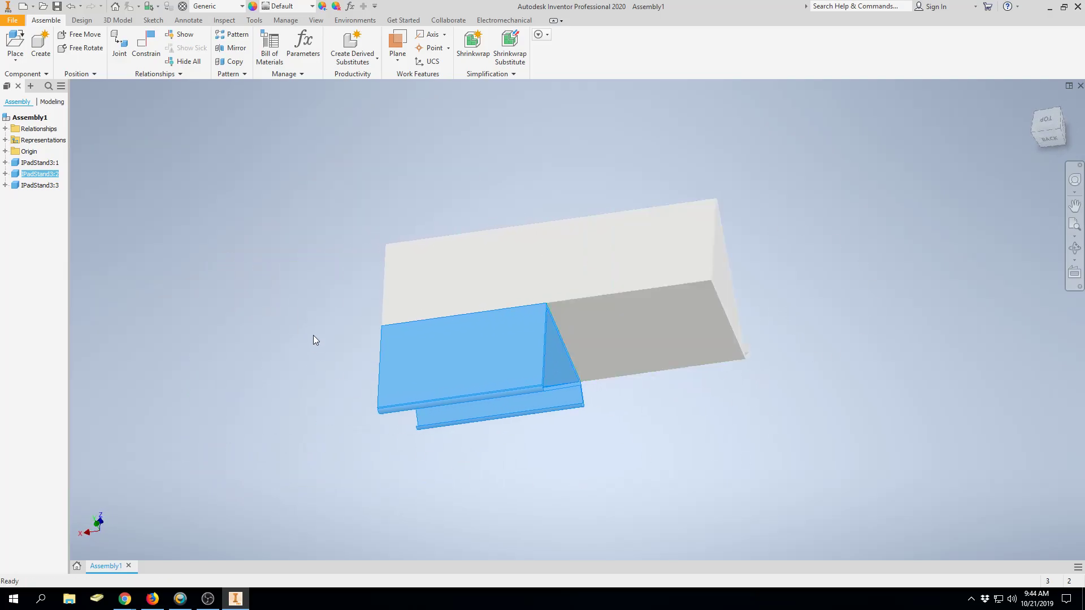
middle_click_drag(585, 164, 660, 449, "shift")
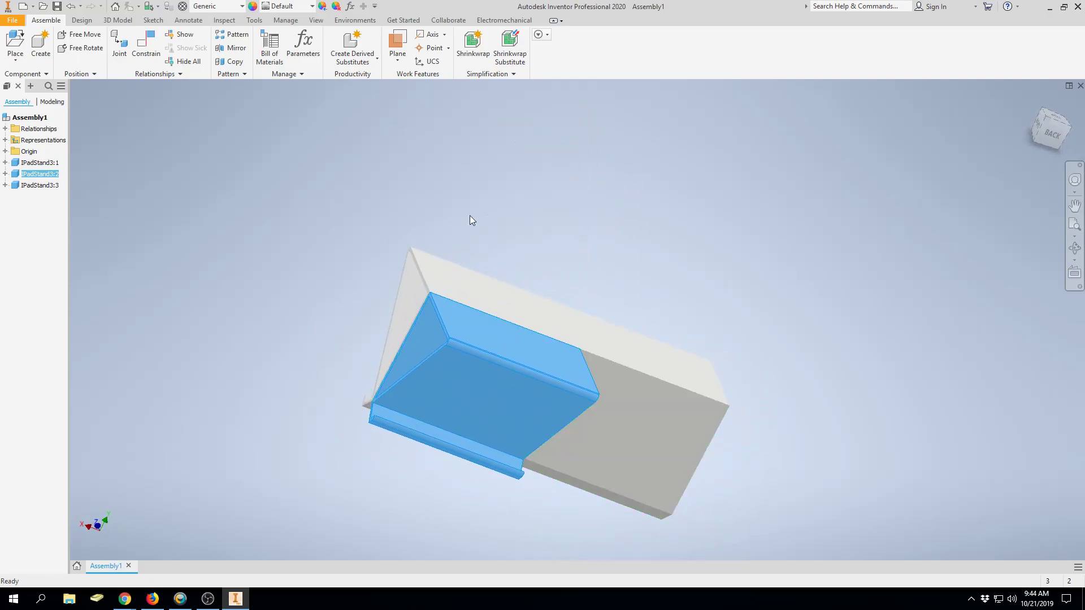